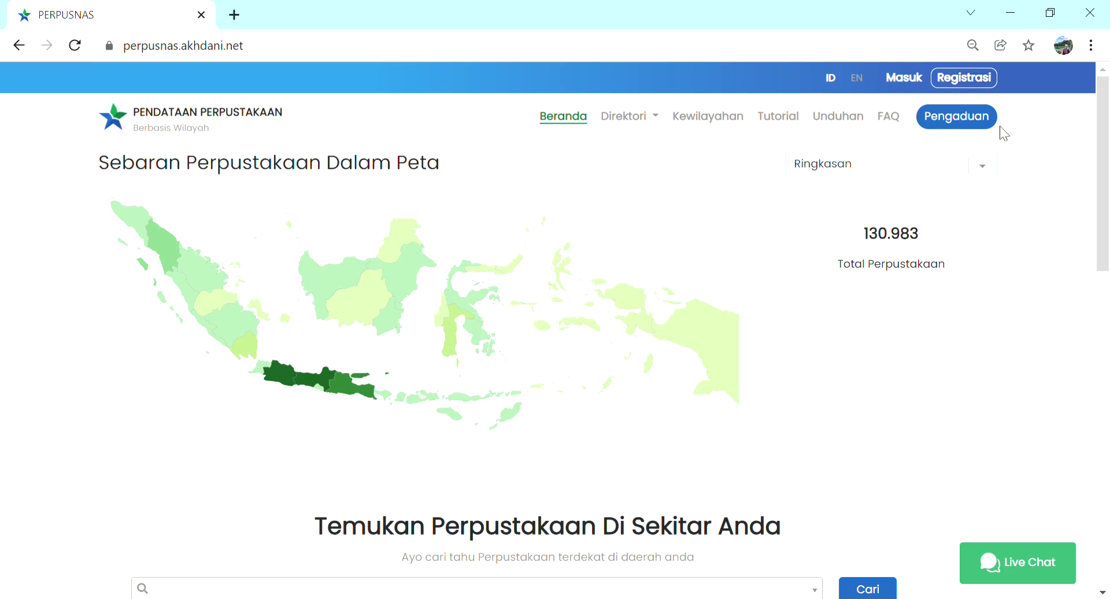
Step: Log in to the library data site with the username adminjawabarat and the account password
click(904, 77)
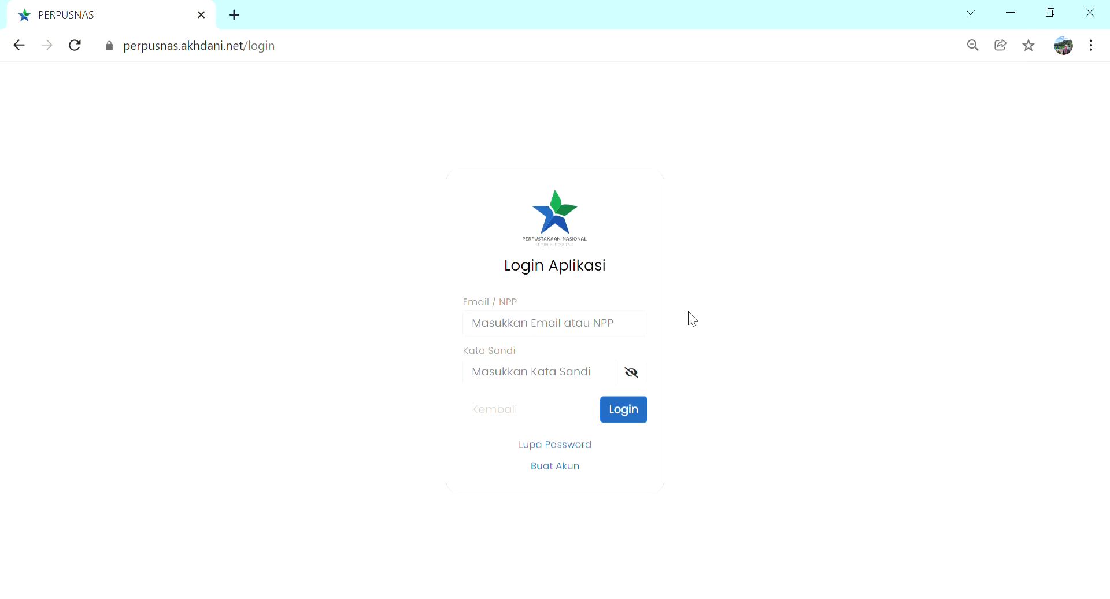
click(596, 327)
text(adminjawabarat)
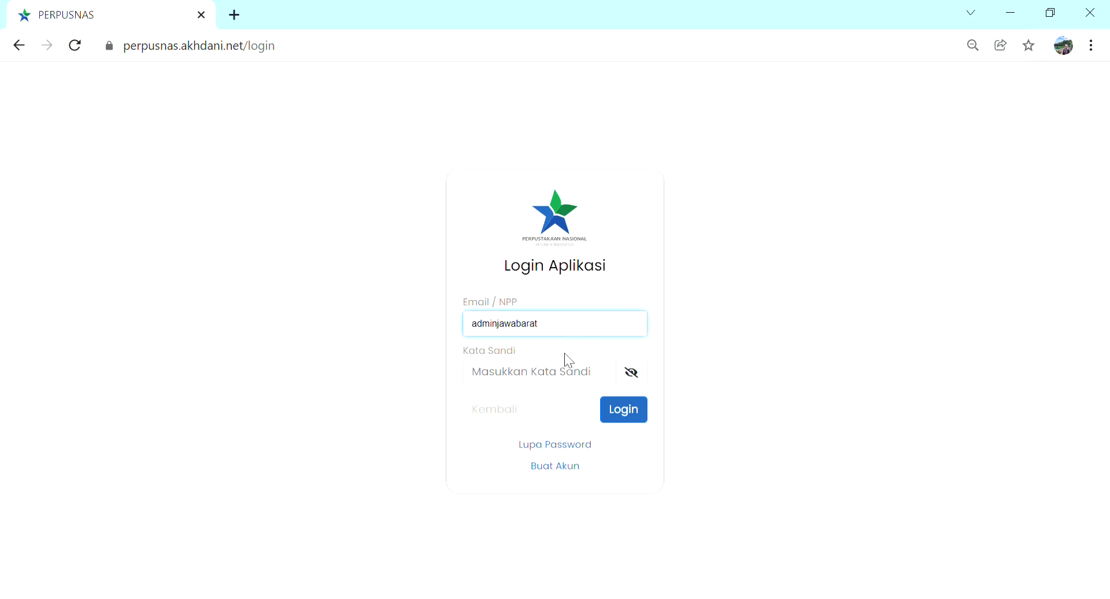
click(533, 383)
text(•••)
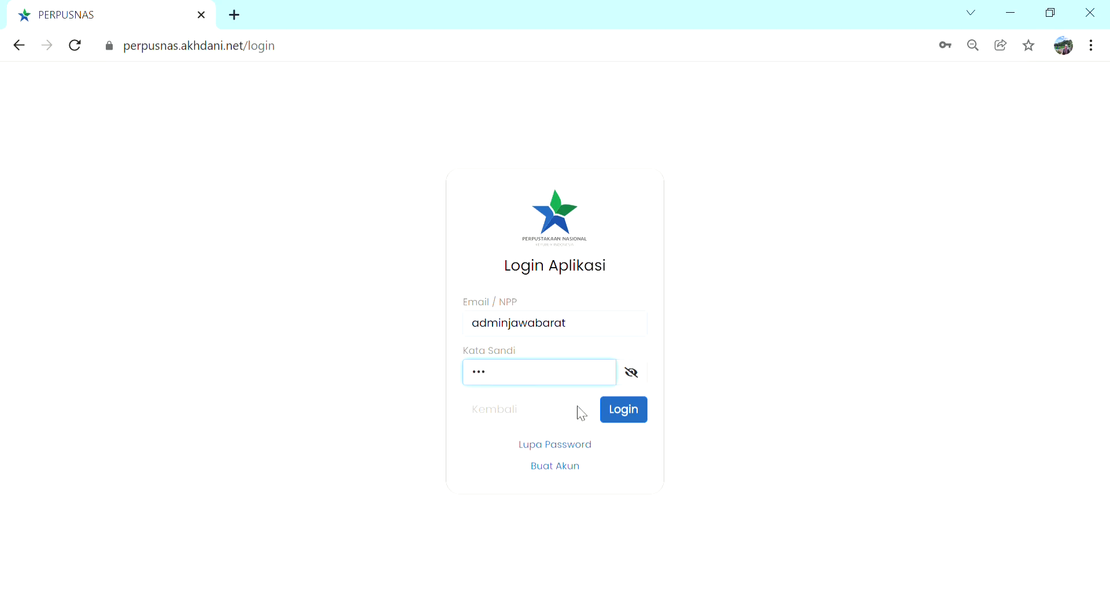
click(629, 422)
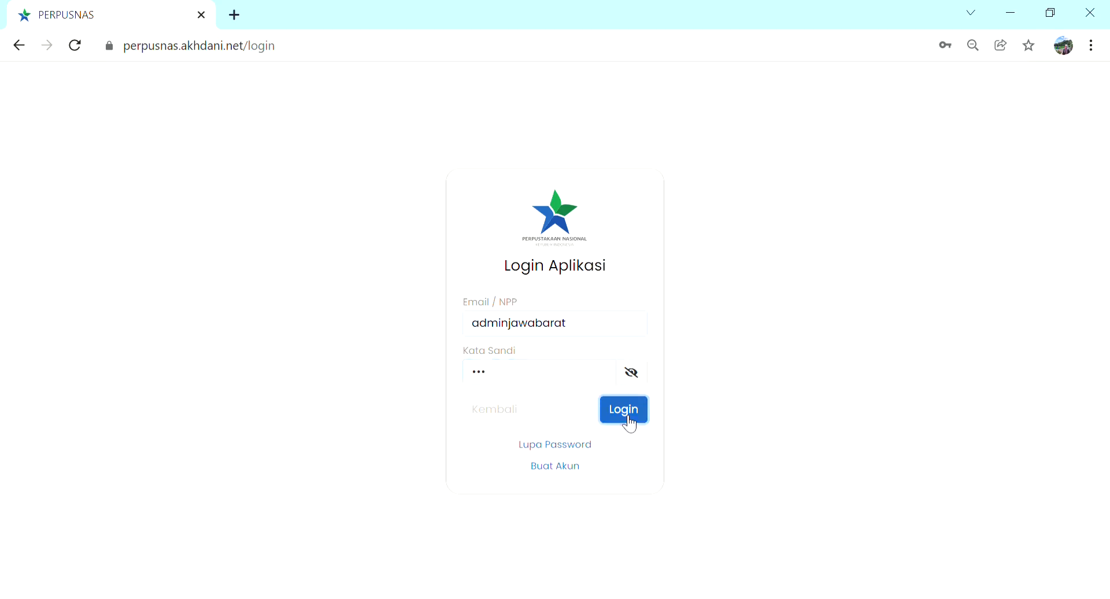
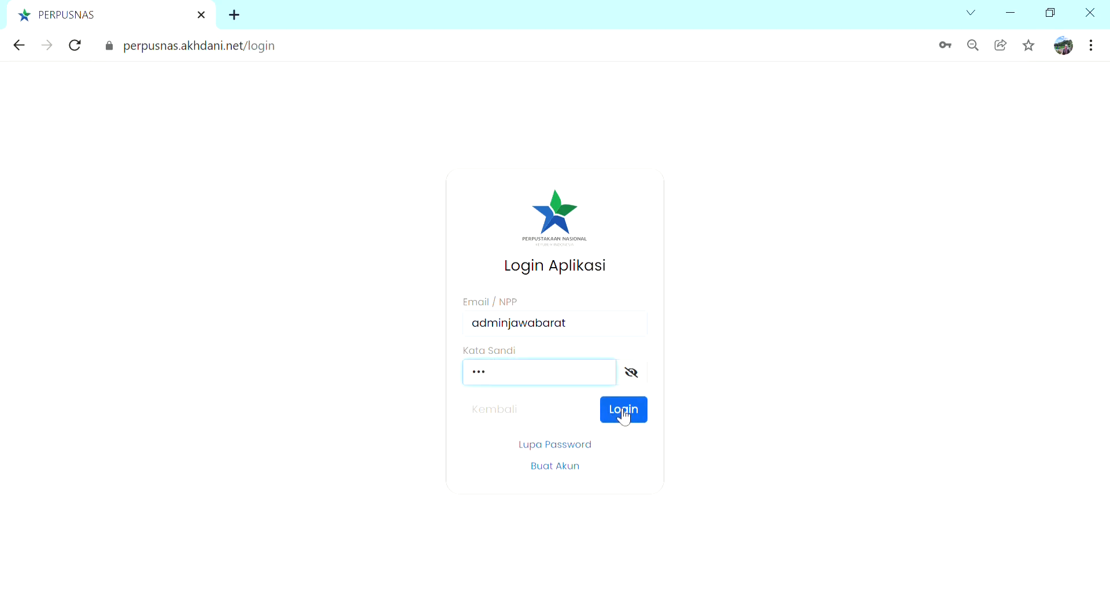
Step: Submit the login form and examine the 2017 bars in the dashboard's library founding-year statistics chart
click(624, 415)
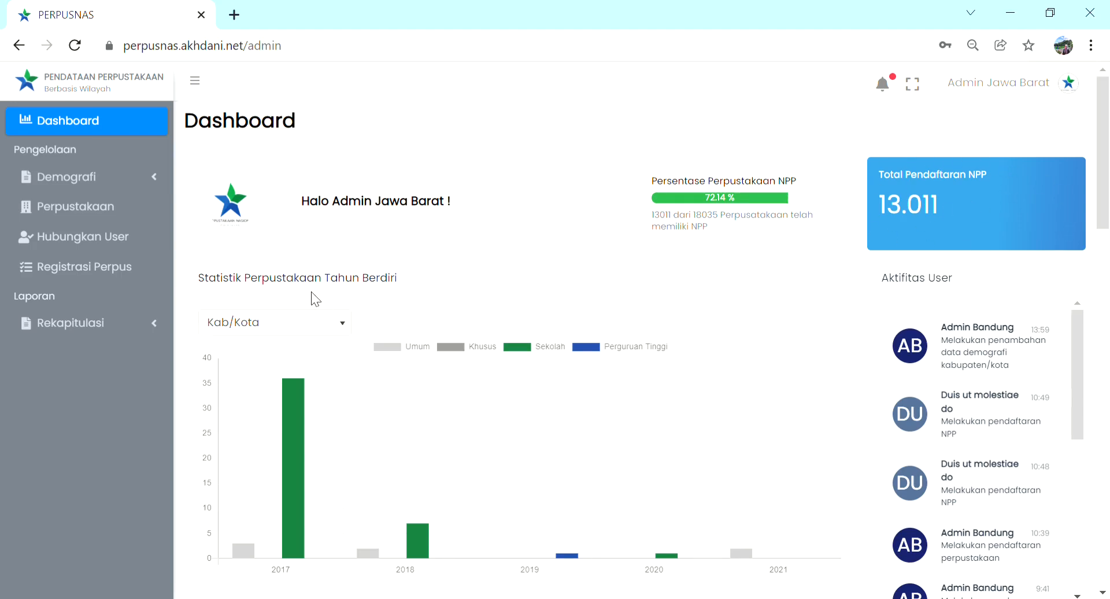
scroll(389, 233, down, 1)
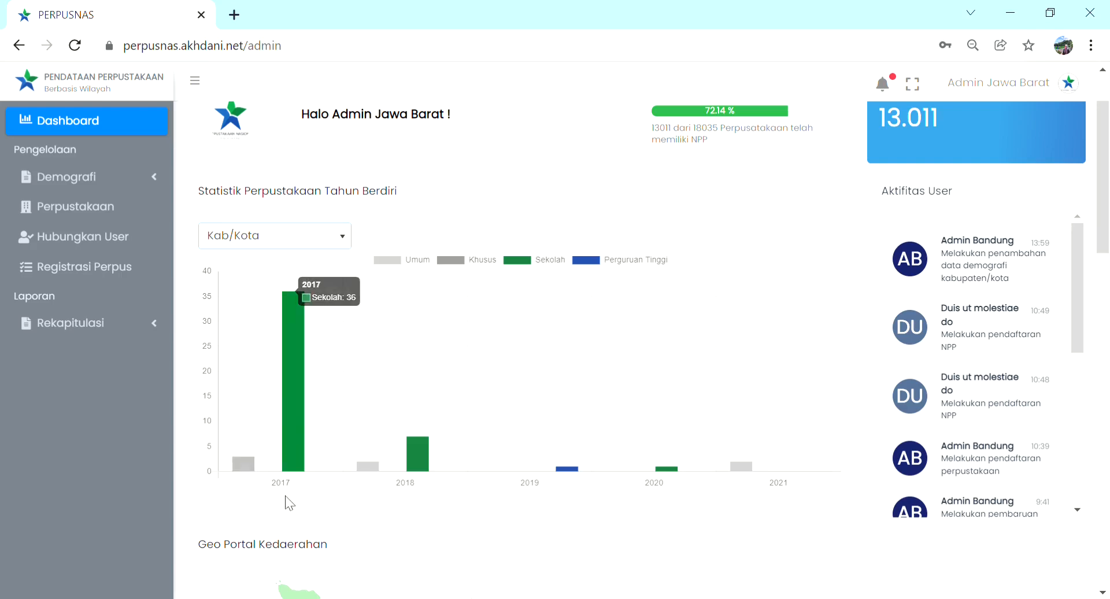
mouse_move(290, 456)
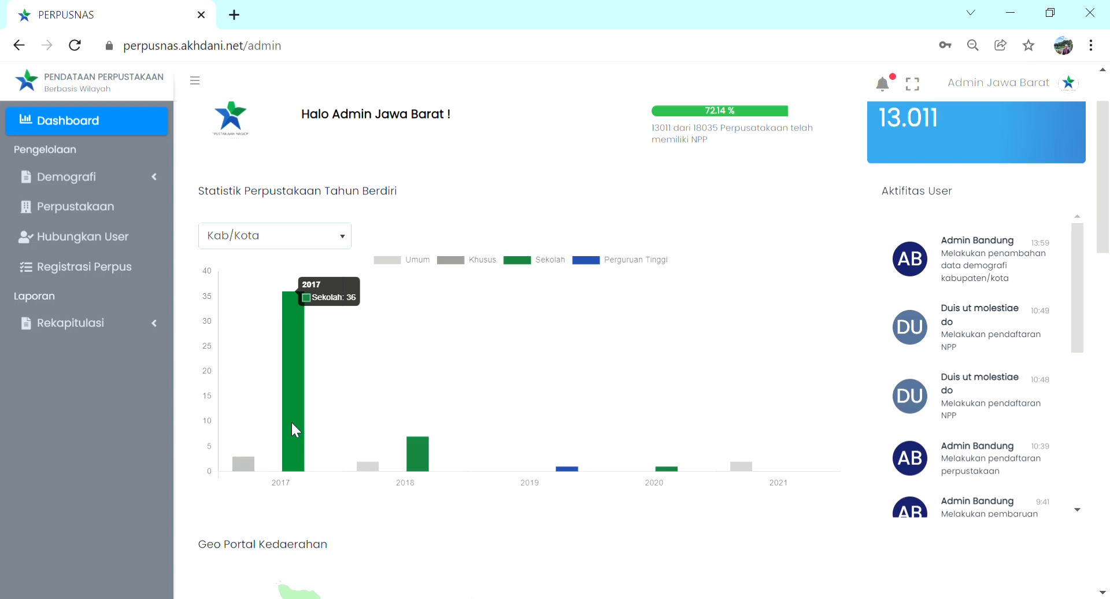
mouse_move(240, 463)
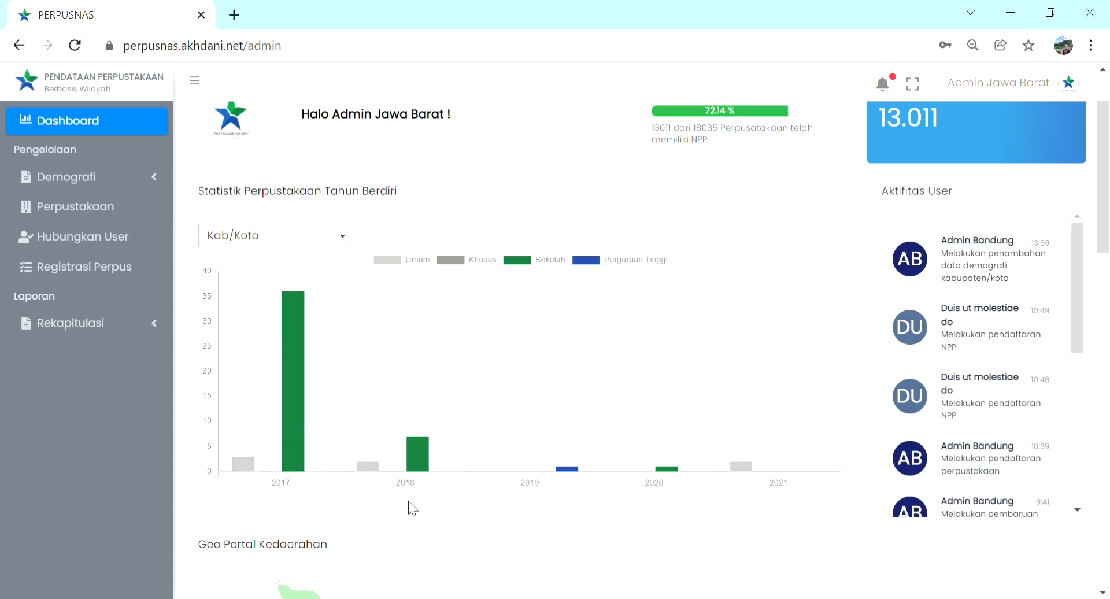
Step: Filter the founding-year statistics chart to Bandung Barat and examine its 2017 bars
click(348, 245)
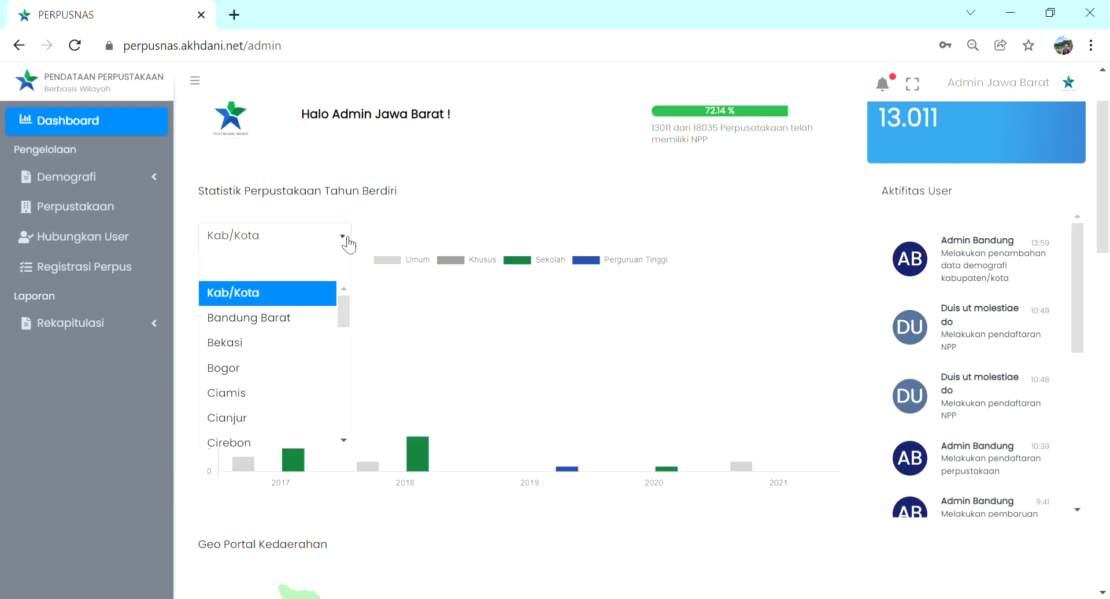
click(318, 317)
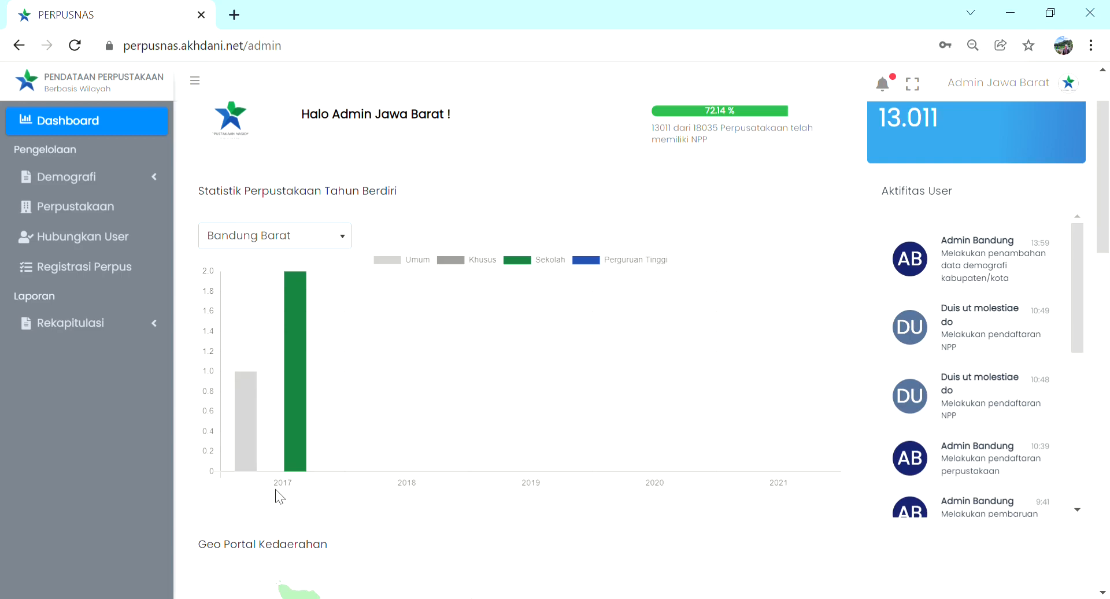
mouse_move(295, 438)
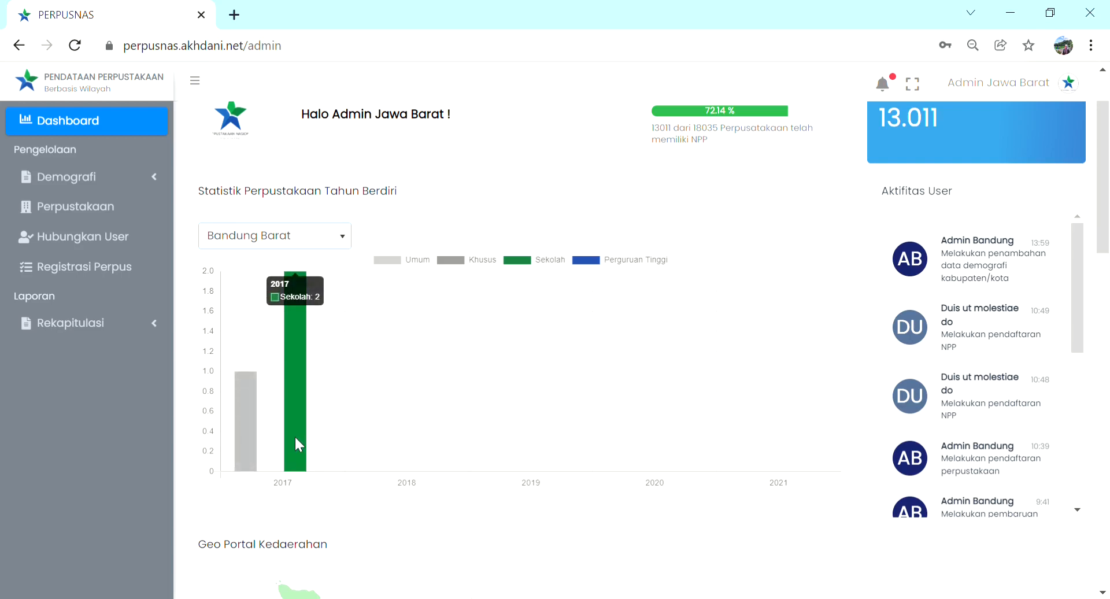
mouse_move(244, 445)
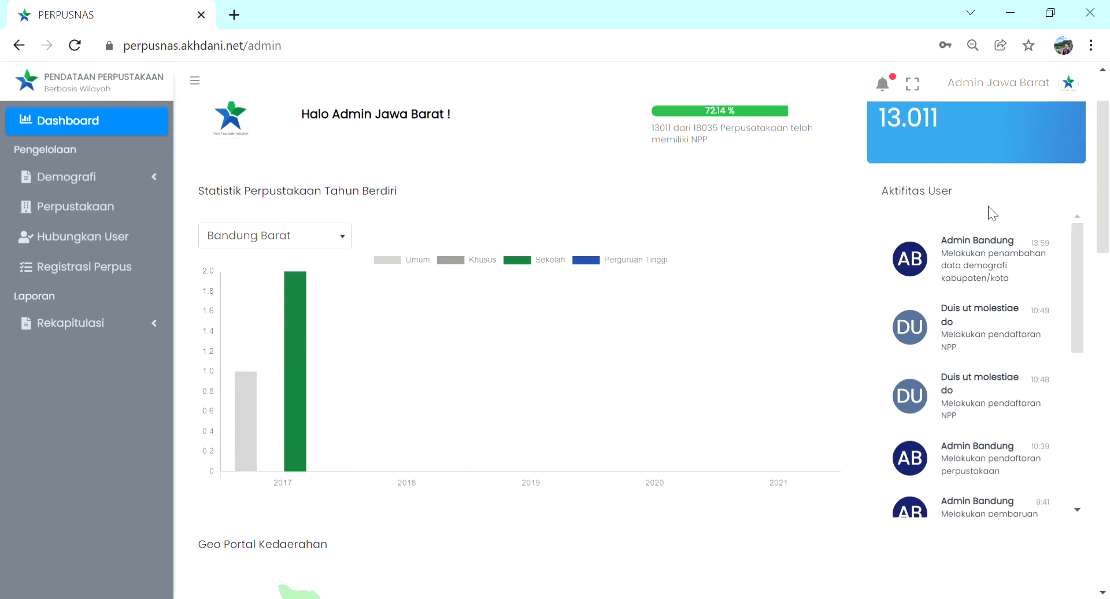
Step: Review the dashboard's user activity list, the Geo Portal map data for Jawa Tengah, and the library data table
drag(1079, 241, 1078, 379)
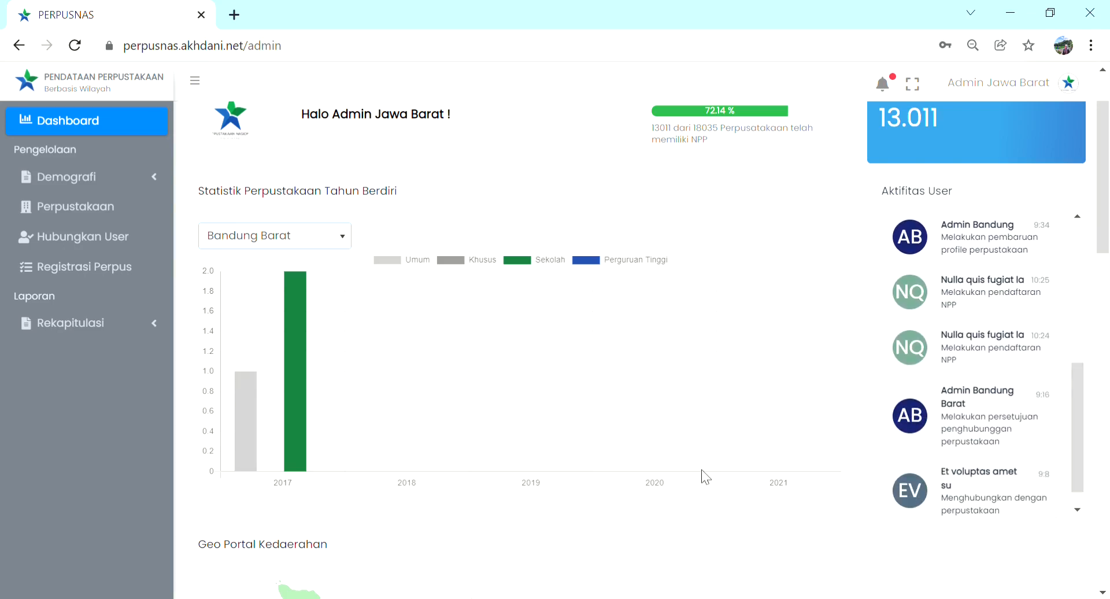
scroll(702, 470, down, 3)
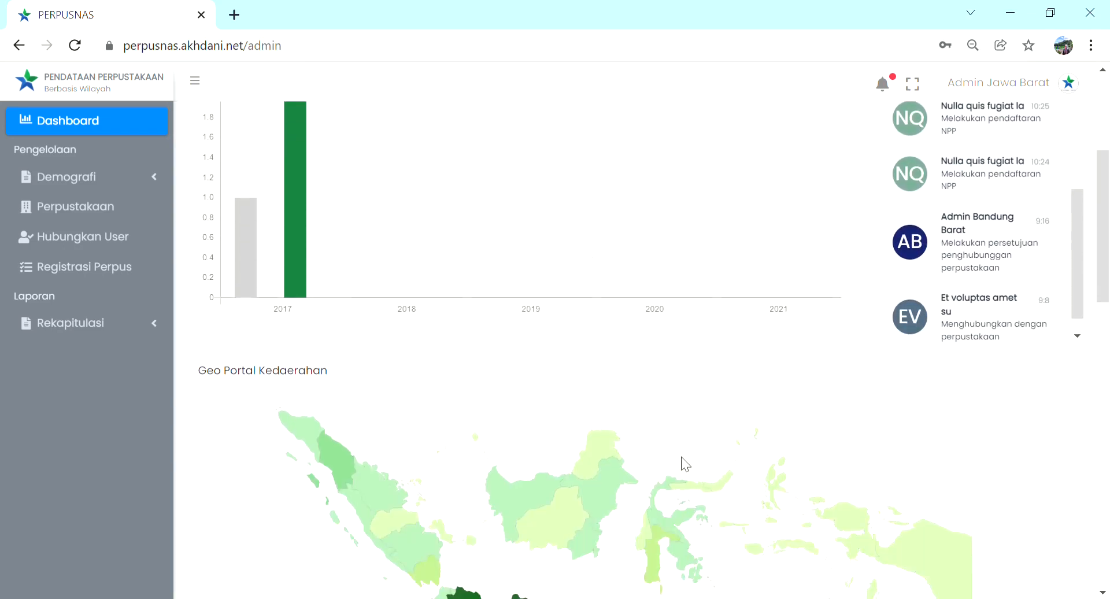
scroll(347, 369, down, 3)
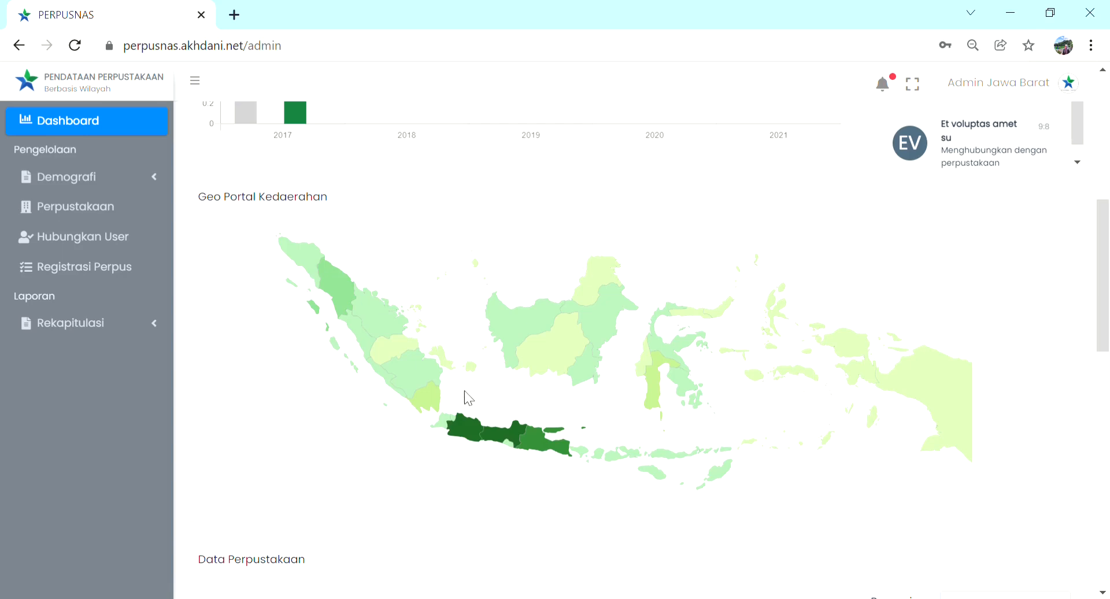
mouse_move(504, 436)
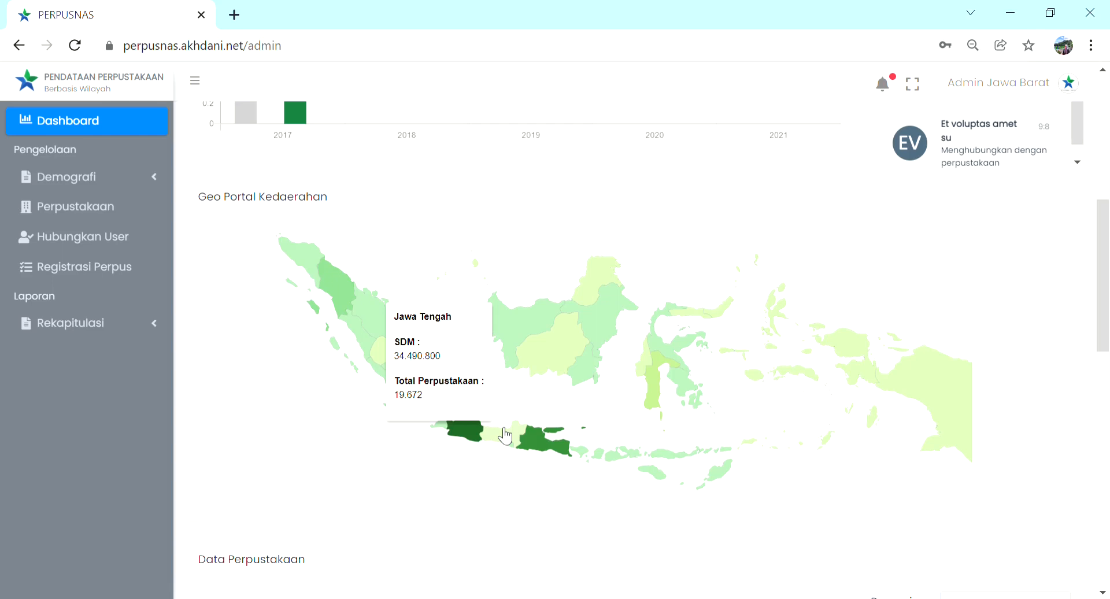
scroll(505, 436, down, 3)
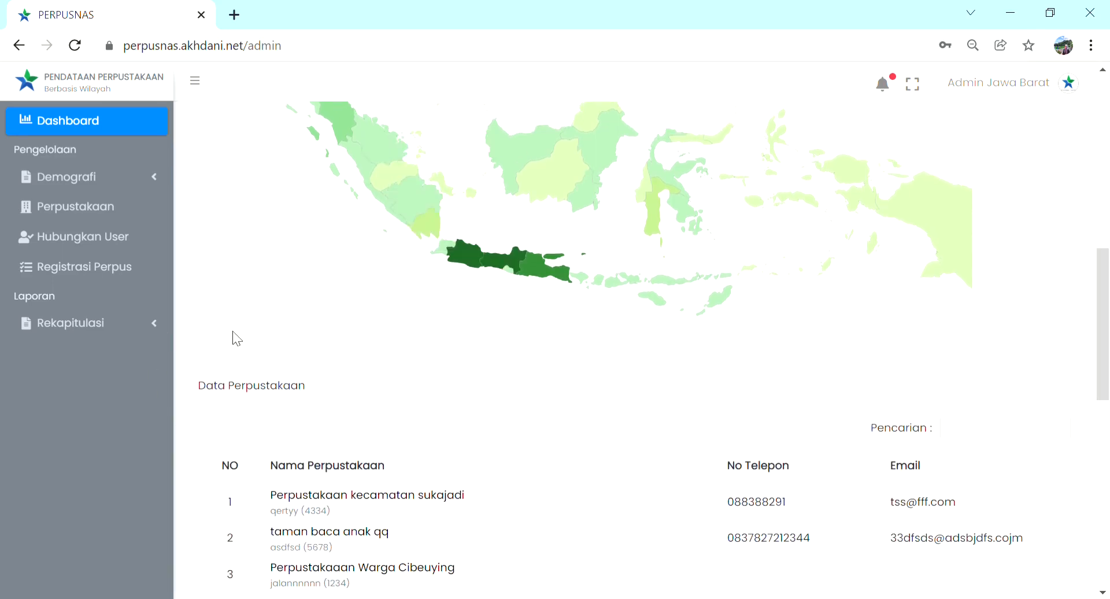
scroll(413, 467, down, 8)
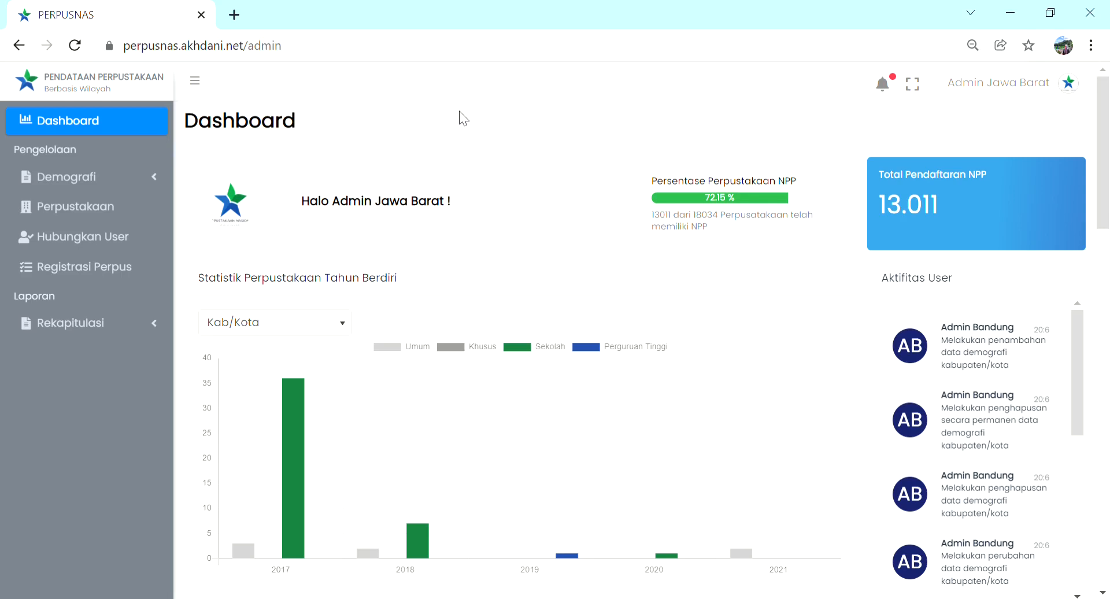
Step: Edit Jawa Barat's provincial demographics: population 112089, area 1536789, density 257892, potential "Baik", description "Demografi jawa barat", logo demografi.png
click(157, 184)
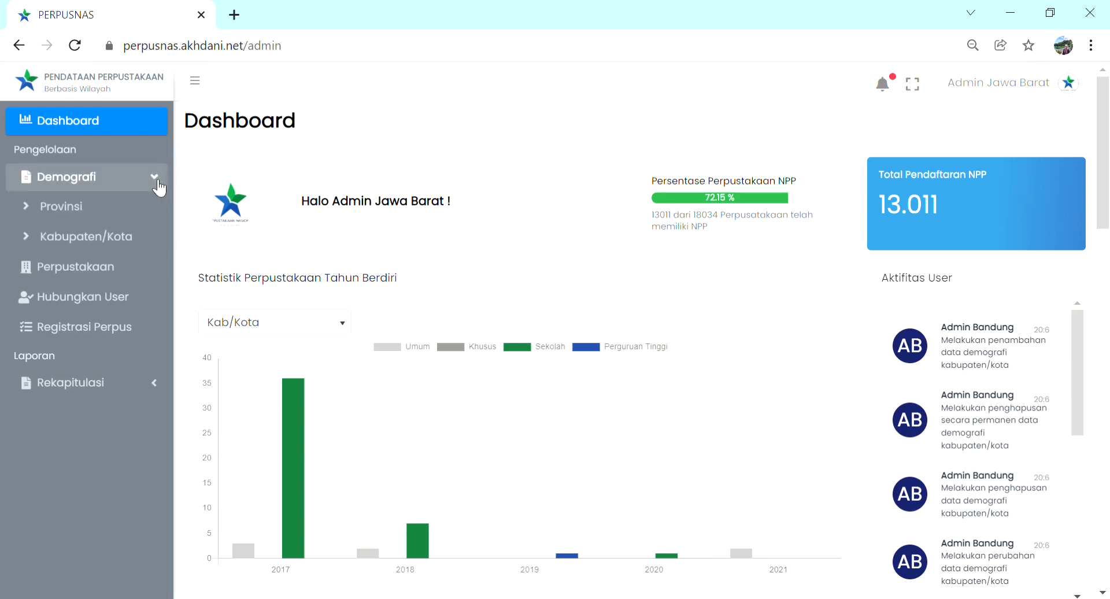
click(131, 207)
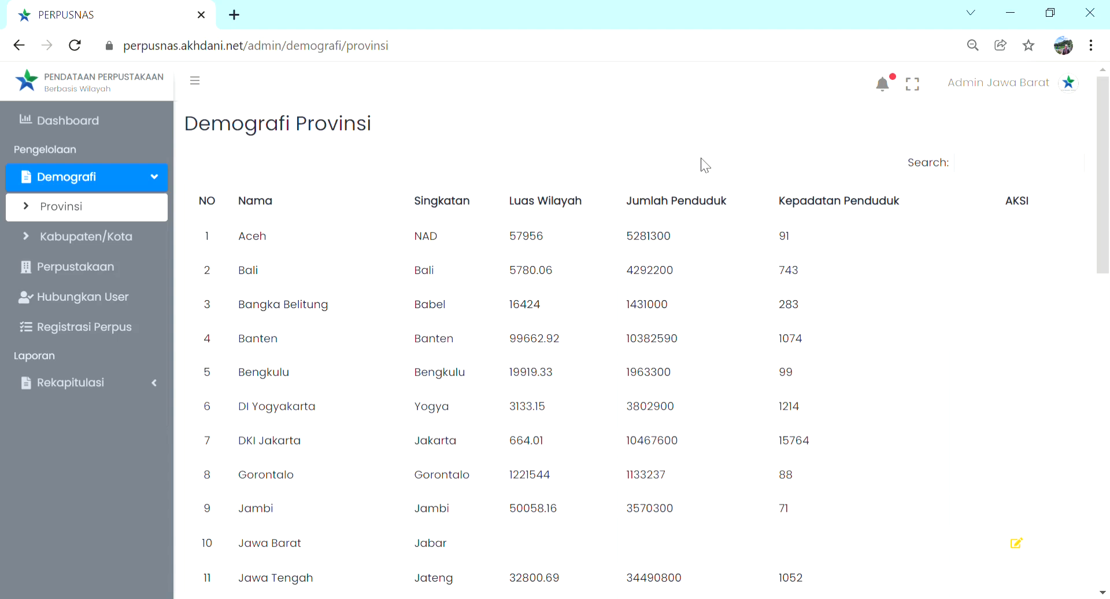
scroll(856, 333, down, 3)
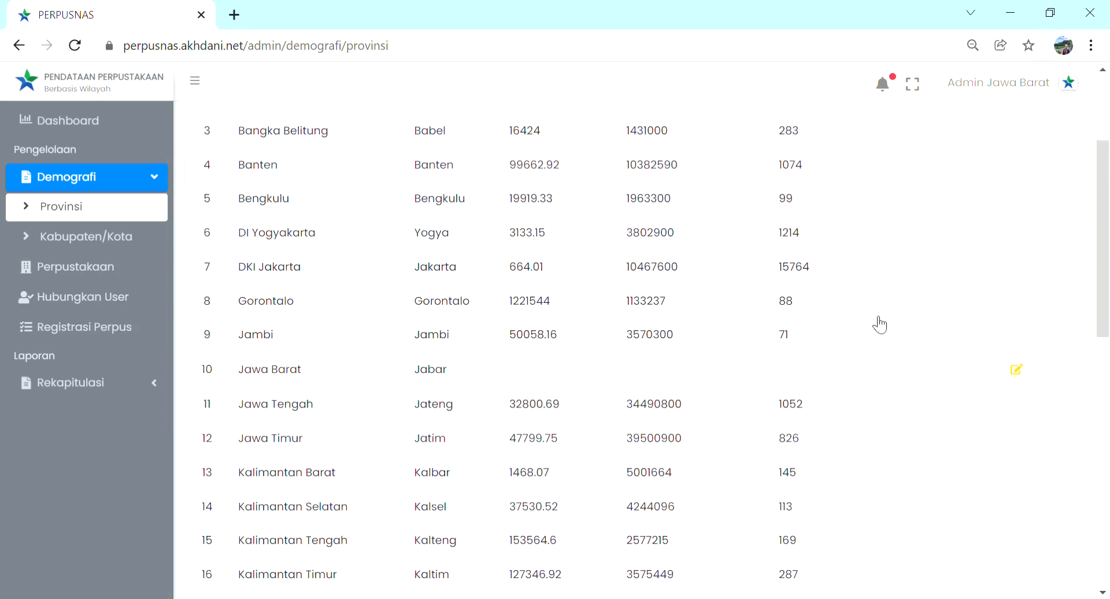
click(1017, 370)
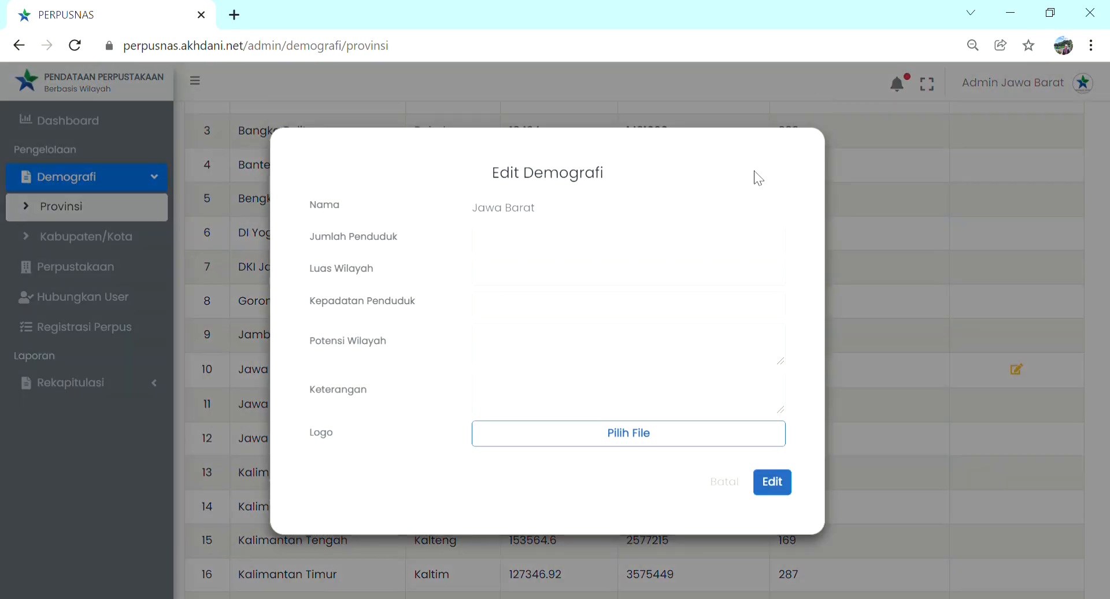
click(599, 251)
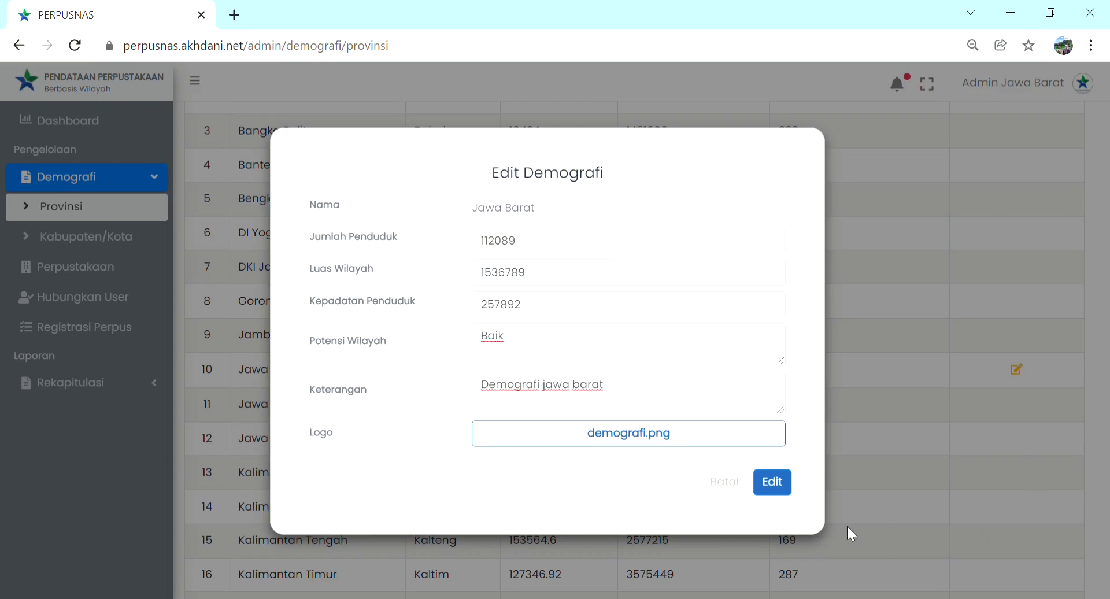
click(783, 488)
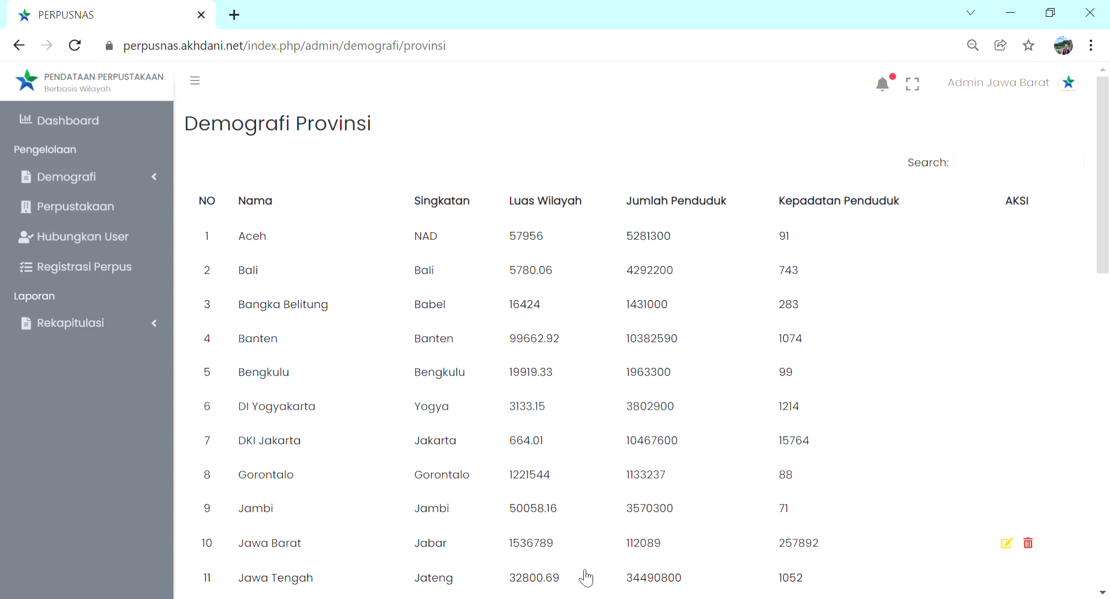
Step: Open the Kabupaten/Kota demographics list to view the regencies and cities of Jawa Barat
click(156, 184)
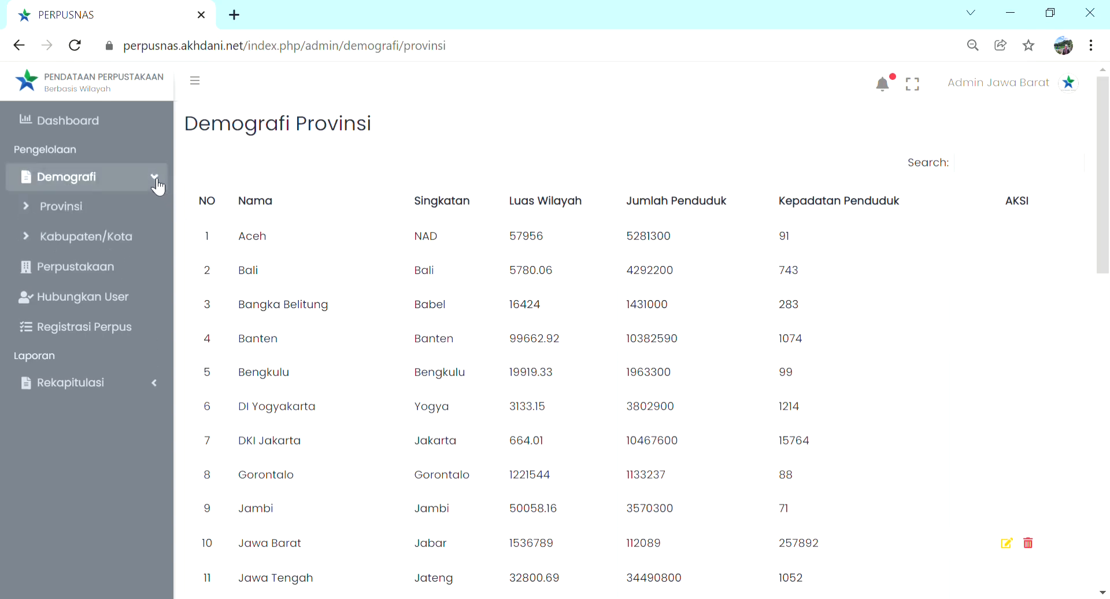
click(149, 237)
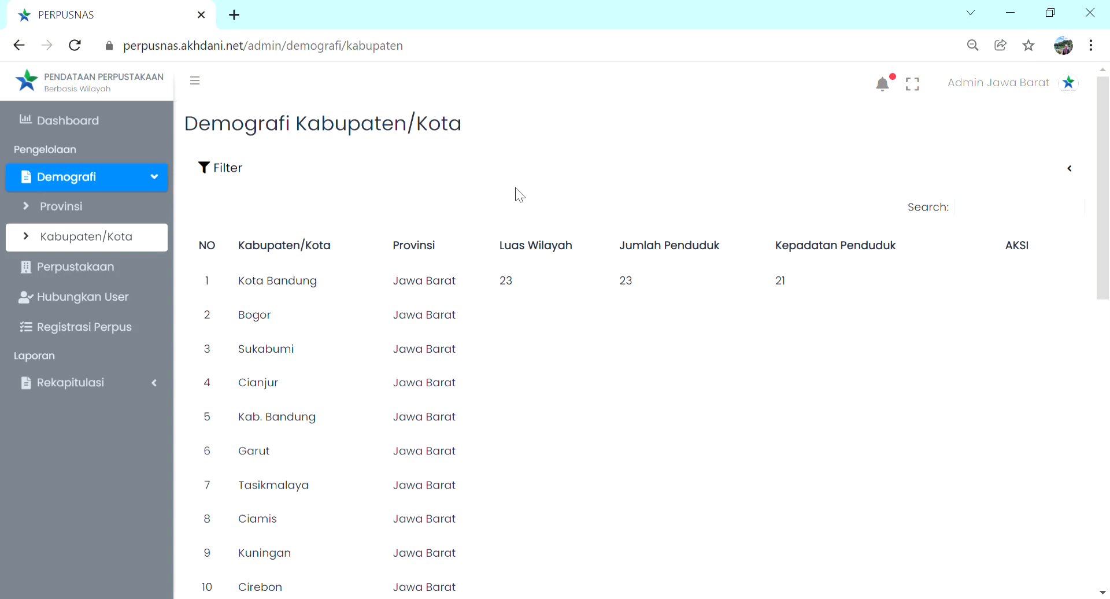
Step: Start a new record in library management with type PERPUSTAKAAN KHUSUS and subtype LAPAS
click(141, 266)
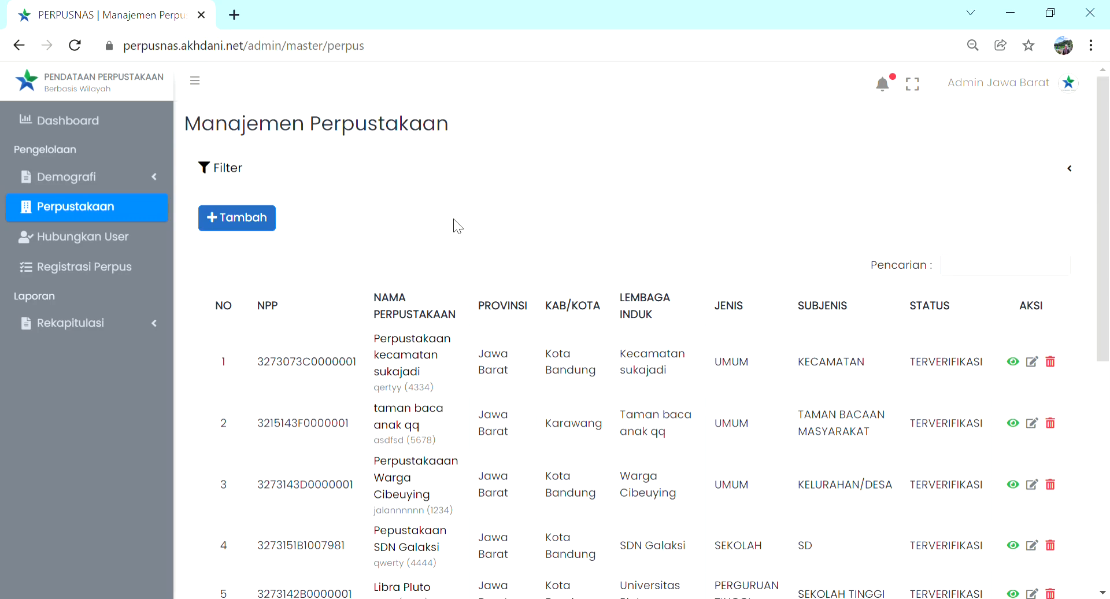
click(268, 232)
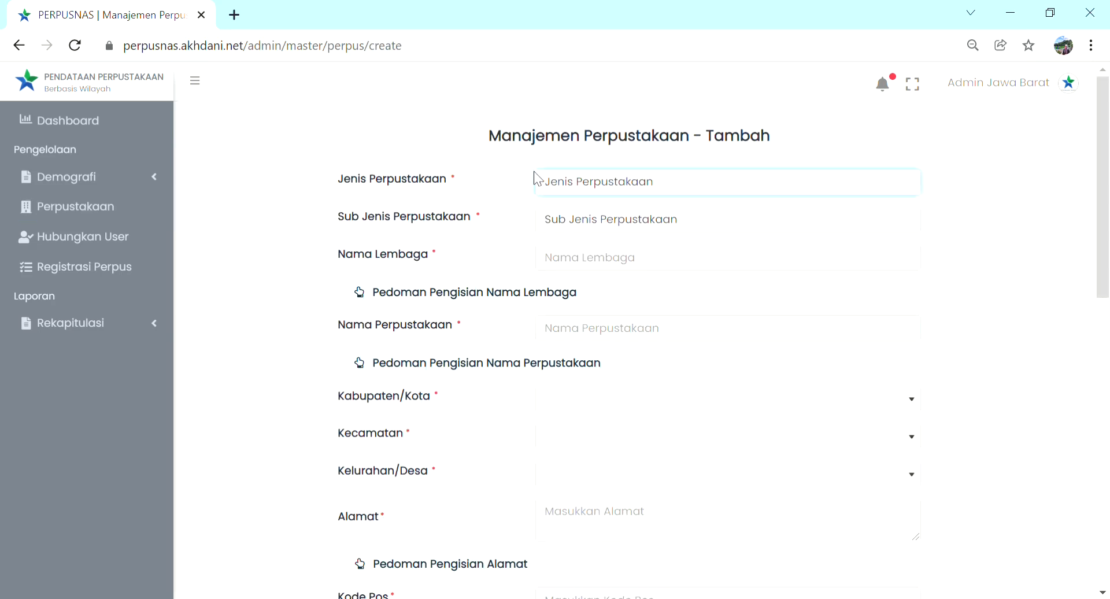
click(850, 337)
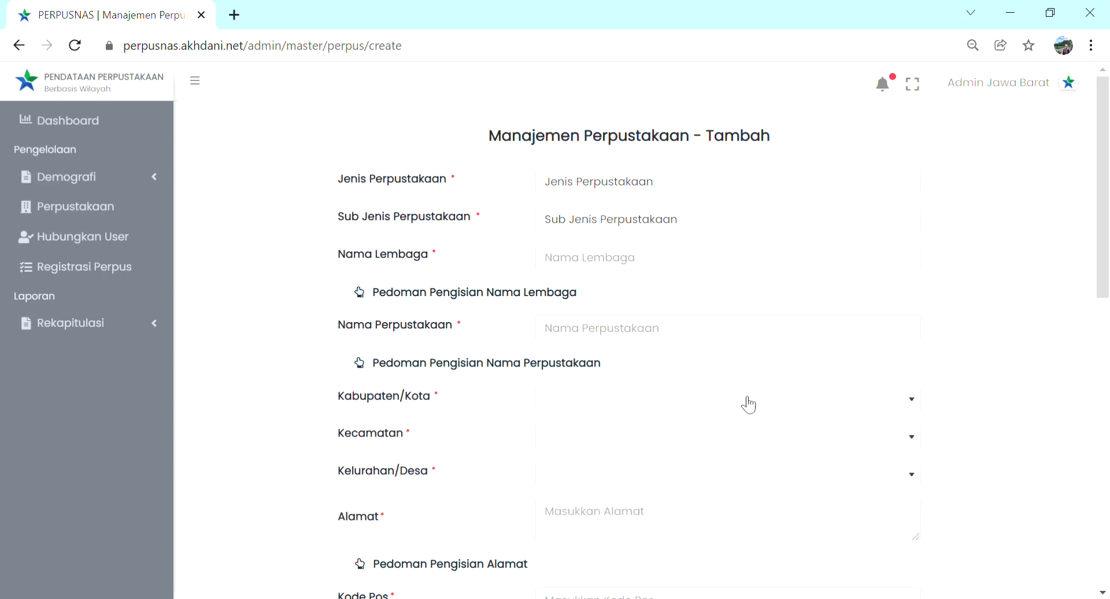
click(789, 189)
click(671, 228)
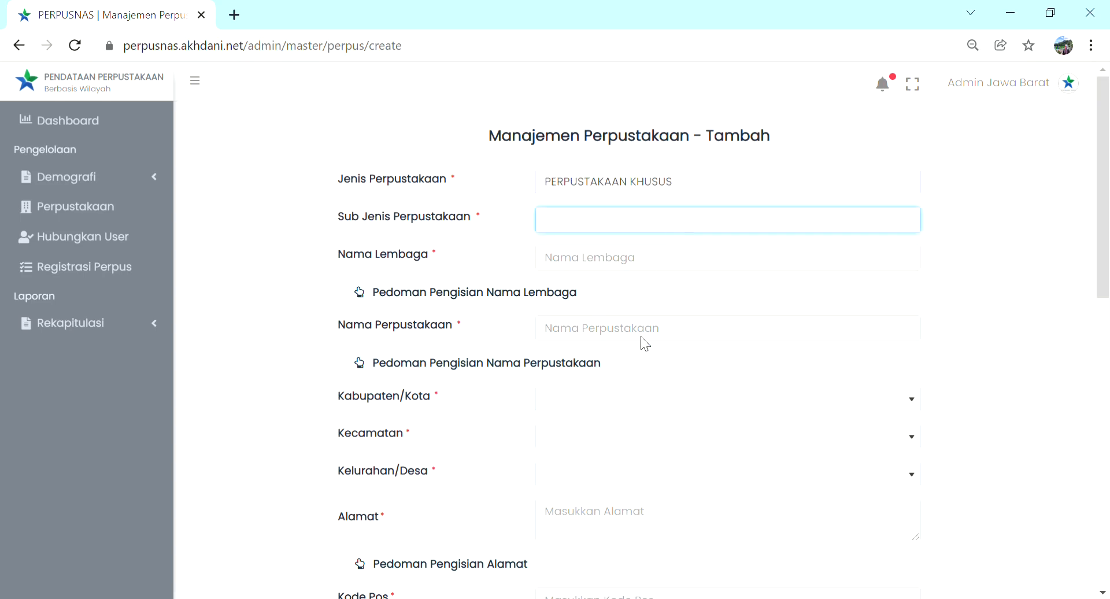
click(641, 366)
Step: Enter "Lapas" as the institution name and "Perpustakaan Lapas Class 1 Sukamiskin" as the library name
click(629, 263)
text(Lapas)
click(610, 331)
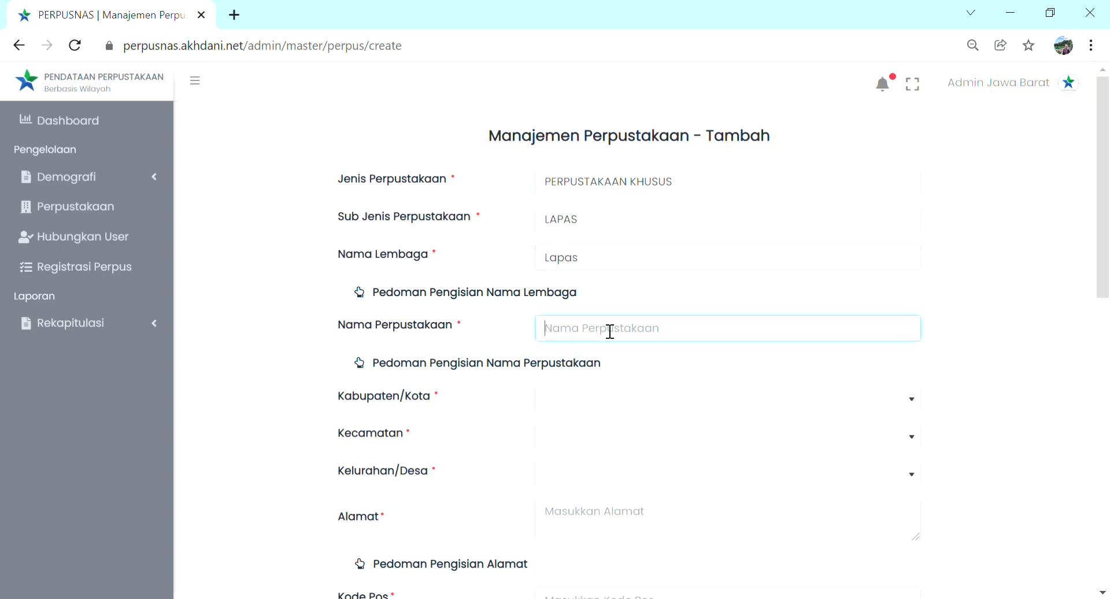
text(Perpustakaan Lapas)
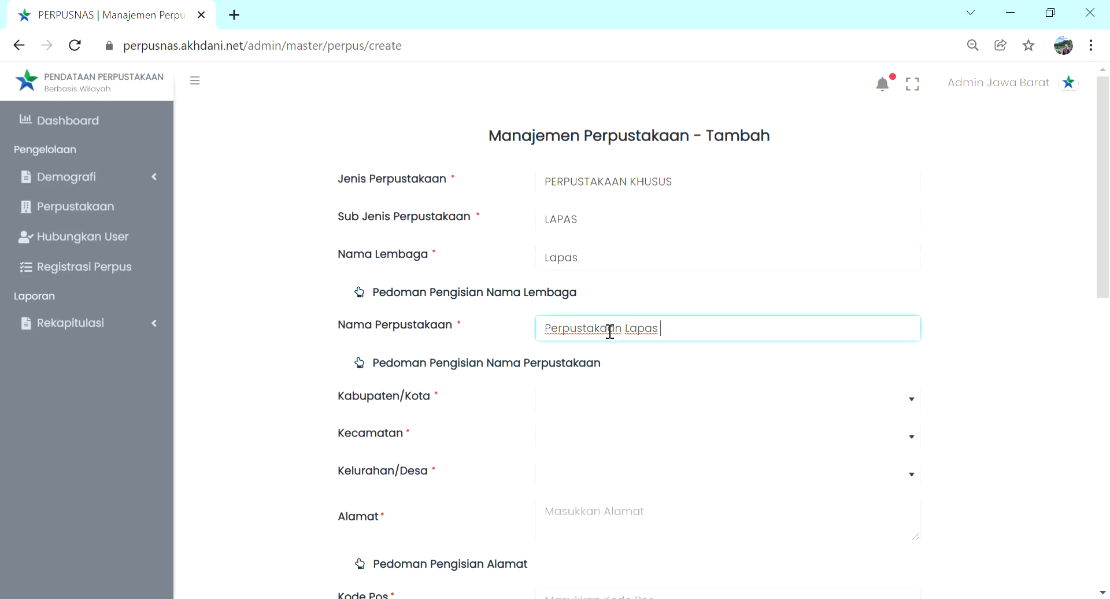
text( Class 1 Sukamiskin)
Step: Set the library's location to Kota Bandung, district Arcamanik, village CISARANTEN BINA HARAPAN
click(623, 399)
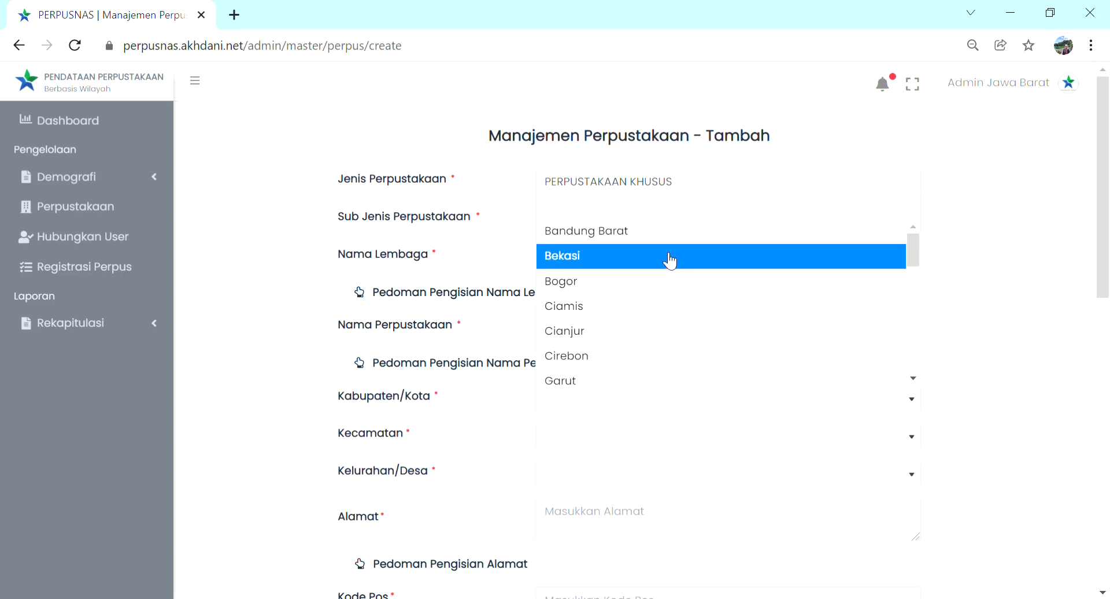
text(kota)
click(676, 235)
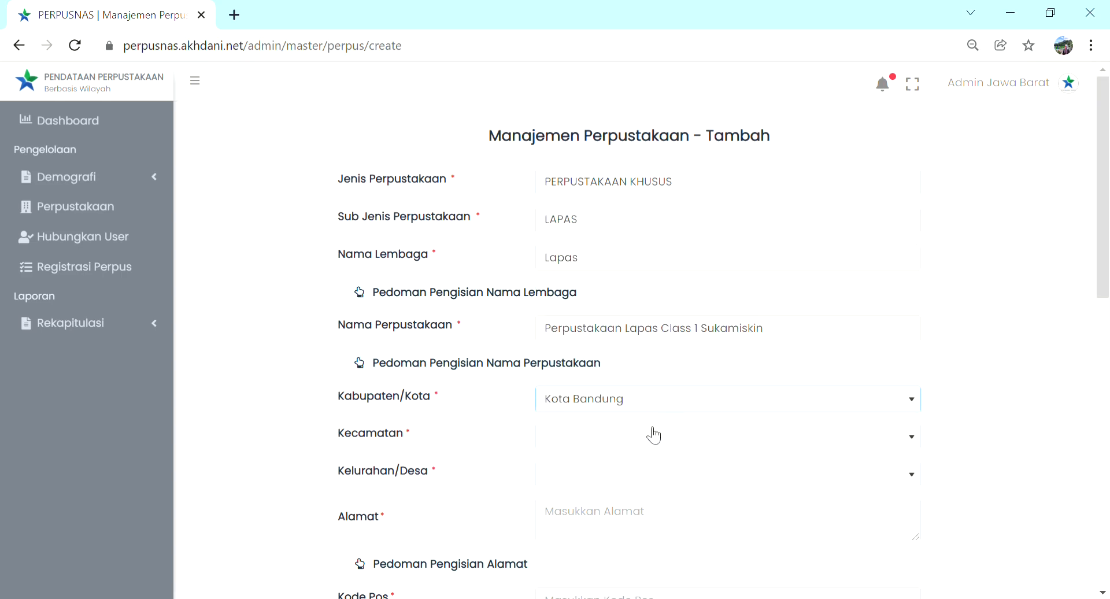
click(652, 435)
click(607, 318)
click(612, 481)
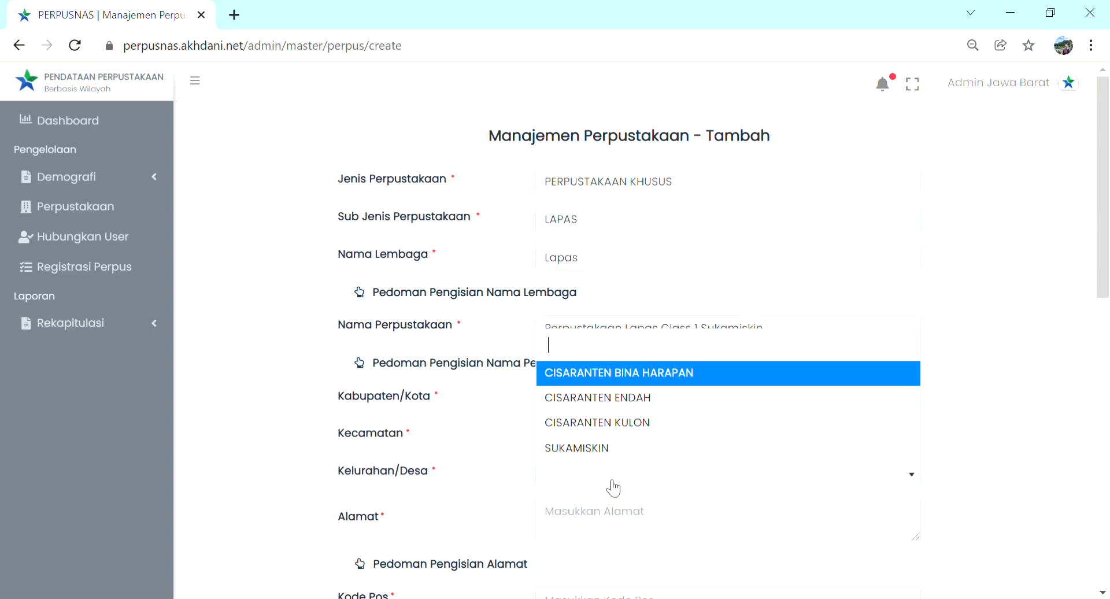
click(617, 377)
Step: Enter the library's street address with its house number in the Alamat field
scroll(618, 380, down, 3)
click(628, 357)
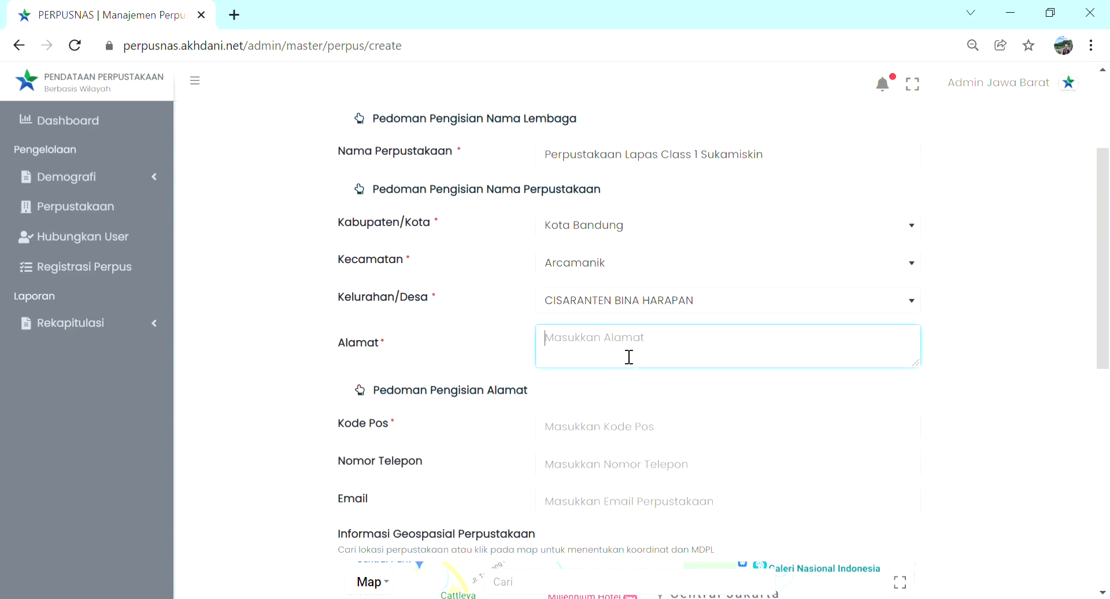
text(JL. A)
key(BackSpace)
key(BackSpace)
key(BackSpace)
key(BackSpace)
key(BackSpace)
key(BackSpace)
text(Jl. A.H. Nasution No.)
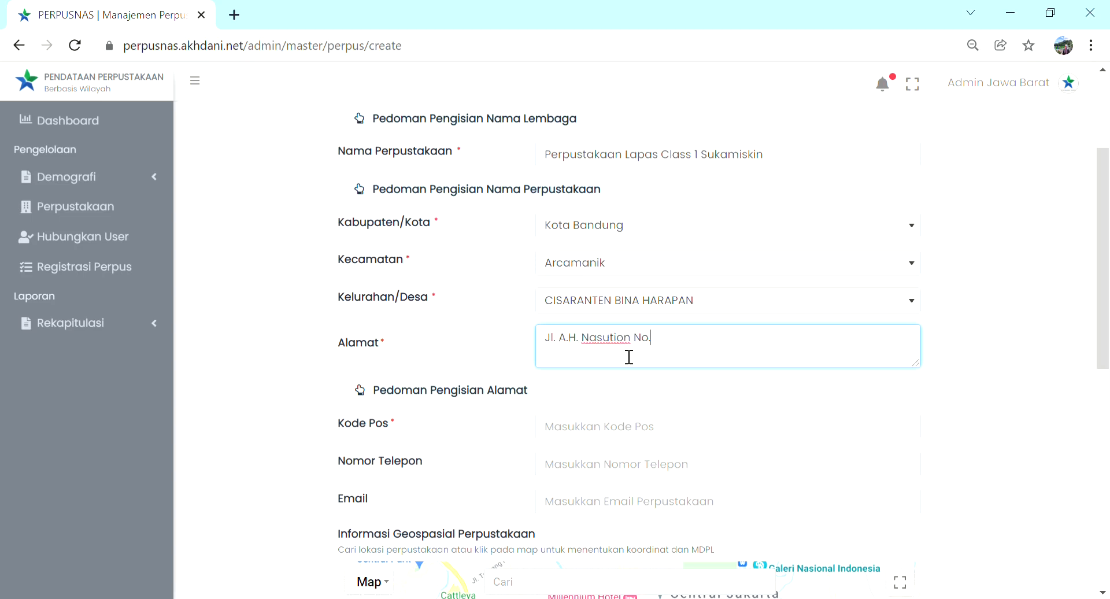
text(114)
Step: Enter the library's postal code and move on to the phone number field
click(605, 434)
text(40)
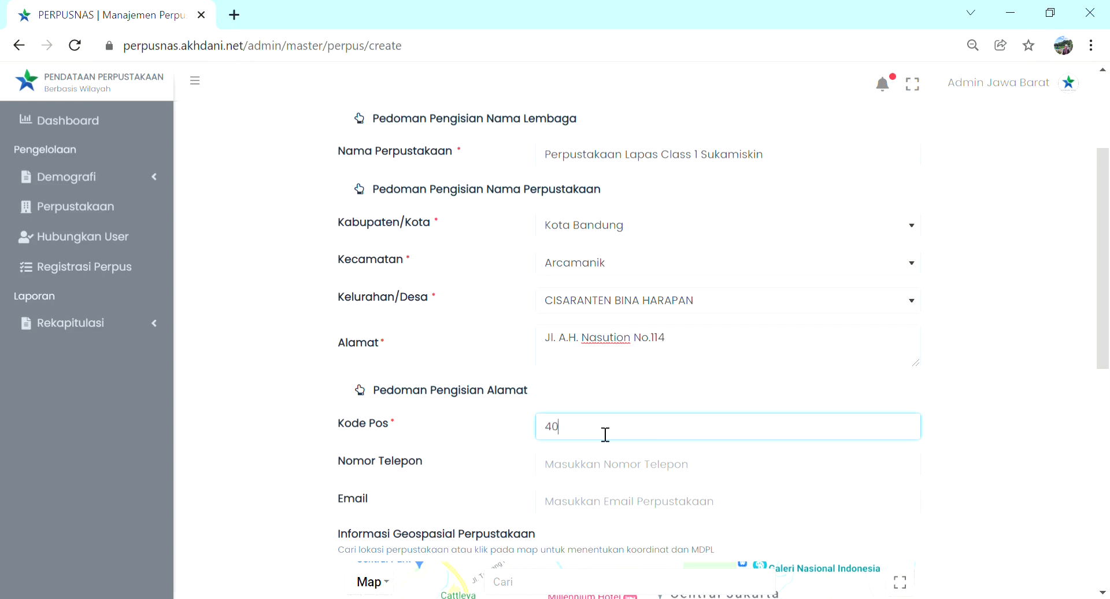
text(294)
key(Tab)
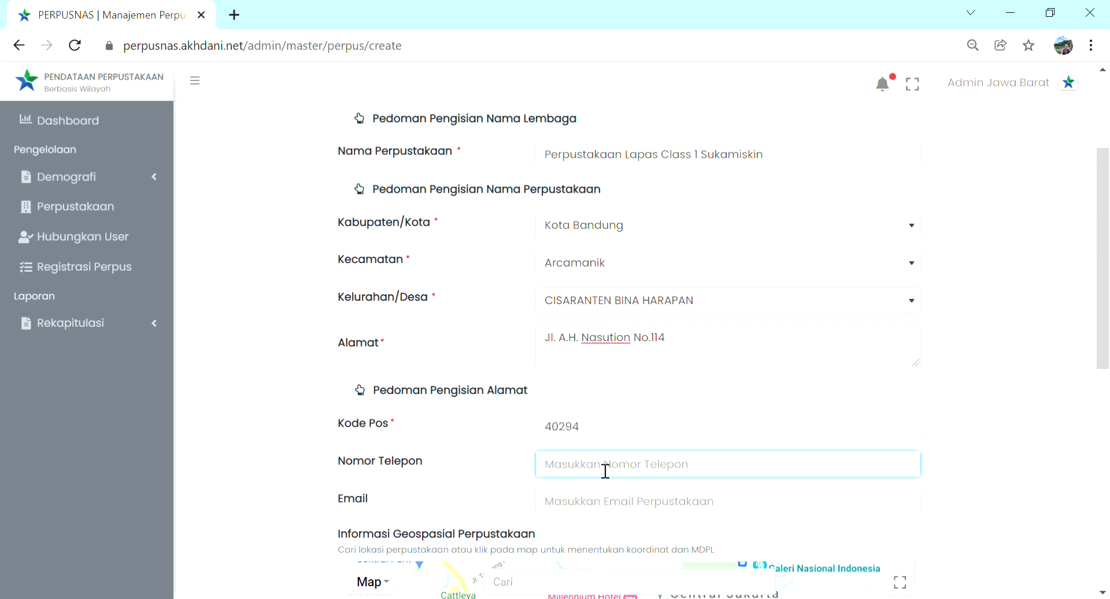
Step: Enter a dash as the library's phone number and fill in the library's e-mail address
text(-)
click(613, 503)
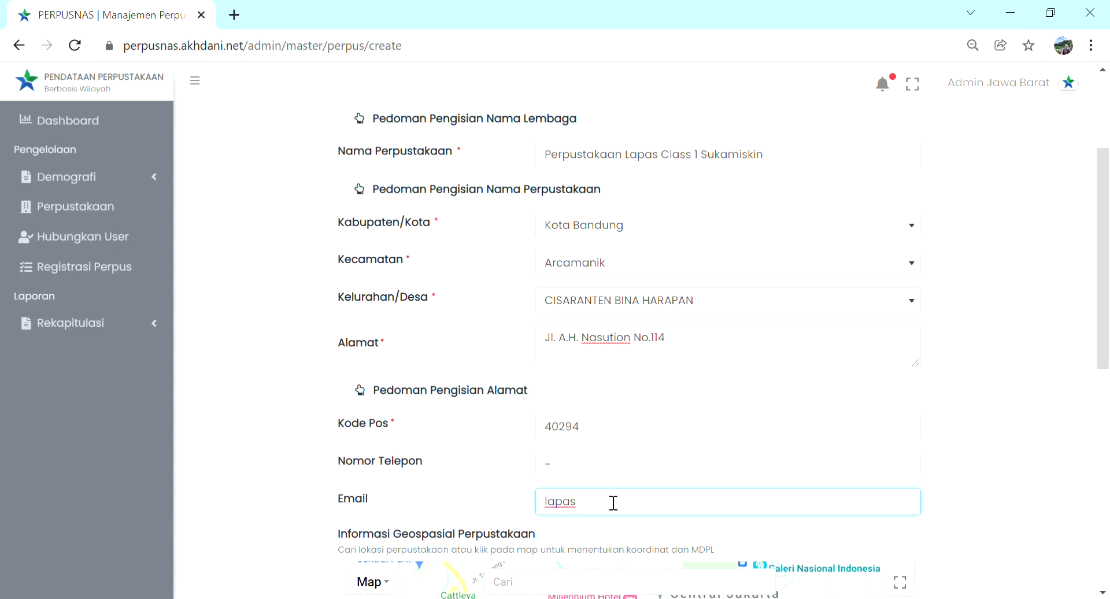
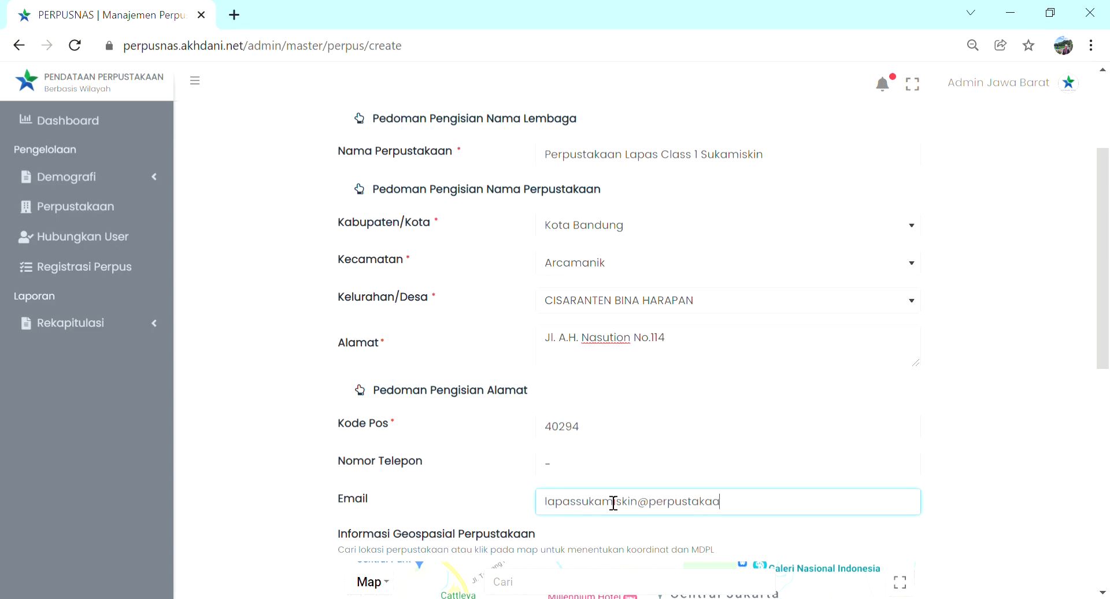
Step: Search the location map for "LP Class" and choose LP Class 1 Sukamiskin as the library's coordinates
scroll(1041, 339, down, 7)
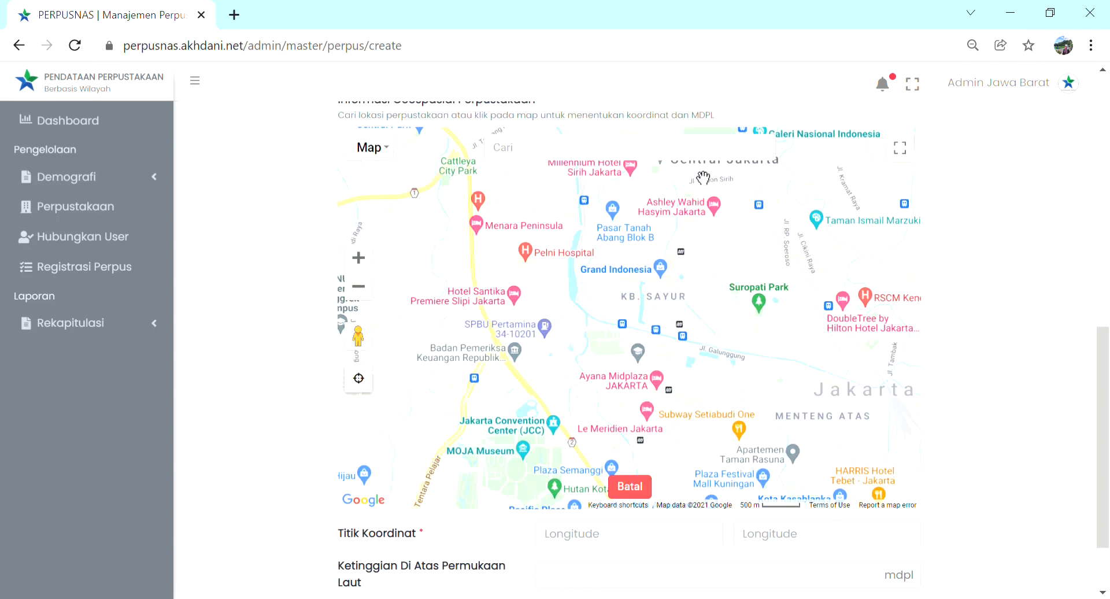
click(670, 158)
text(lapas class)
key(BackSpace)
key(BackSpace)
key(BackSpace)
key(BackSpace)
key(BackSpace)
key(BackSpace)
key(BackSpace)
key(BackSpace)
key(BackSpace)
key(BackSpace)
key(BackSpace)
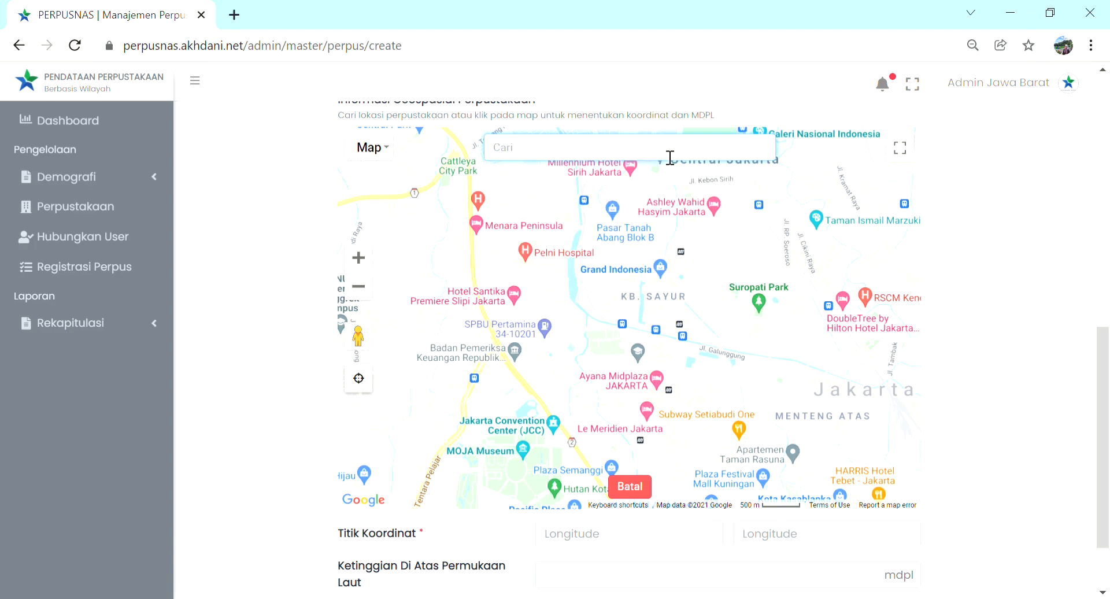
text(LP Class)
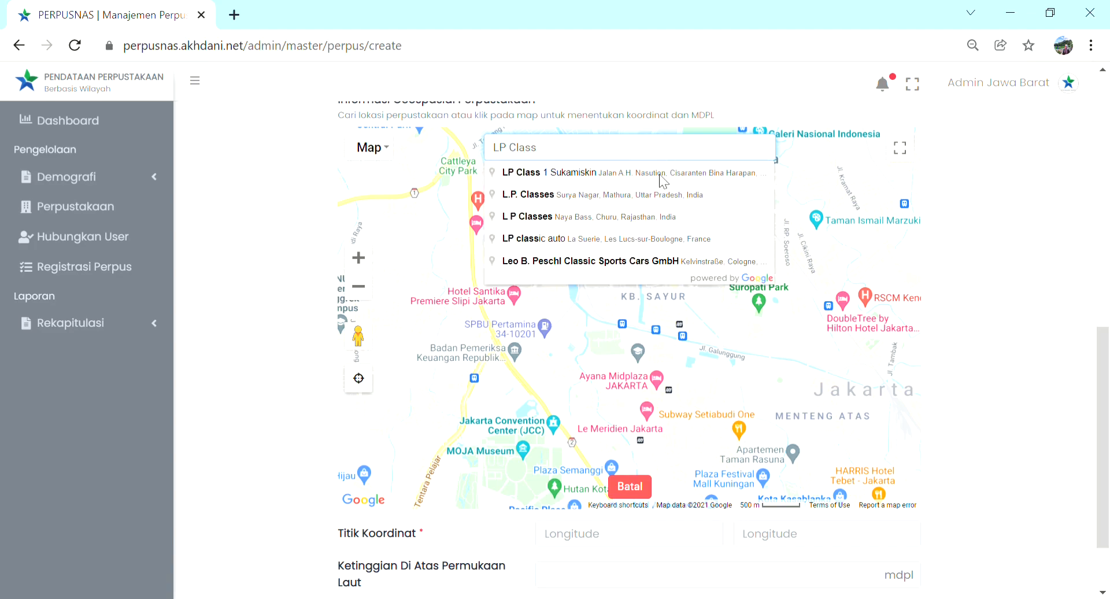
click(663, 181)
Step: Submit the new library record, confirm that the data is correct and dismiss the notification
scroll(750, 324, down, 2)
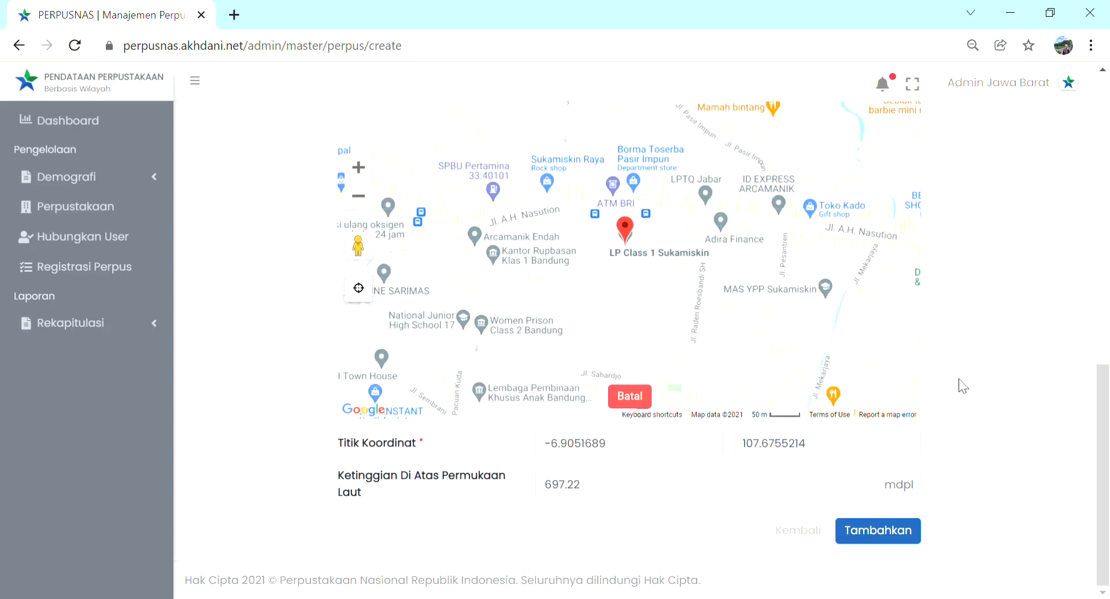
click(866, 533)
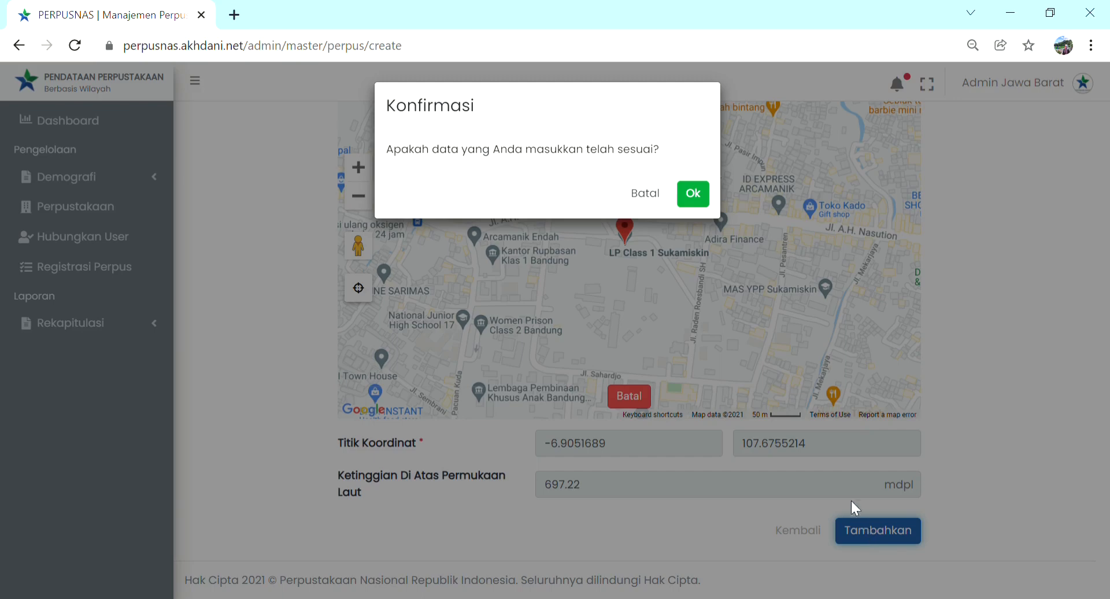
click(694, 196)
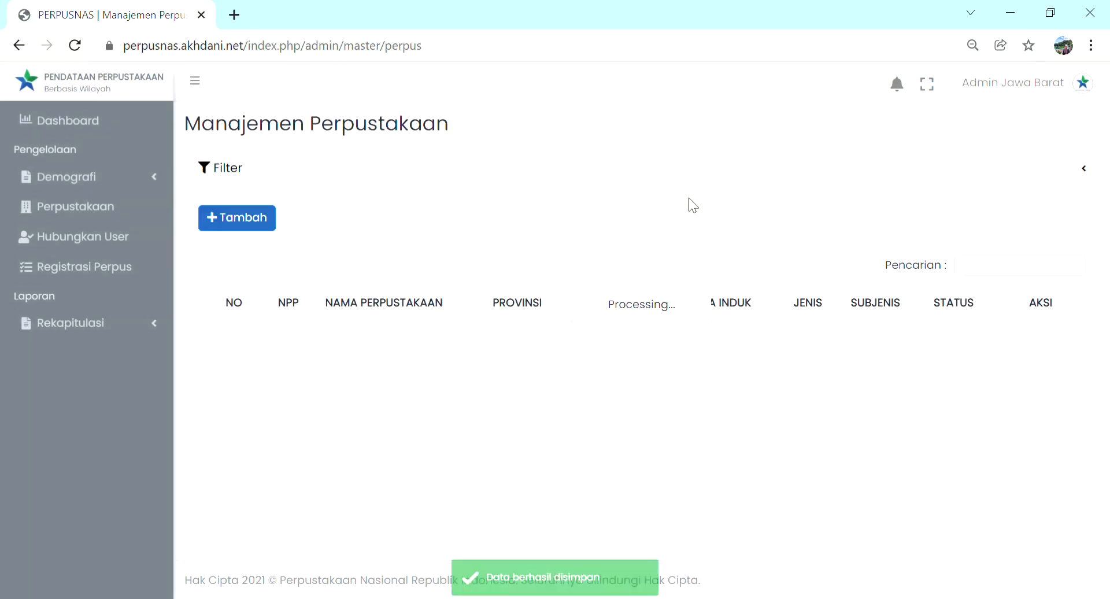
click(622, 583)
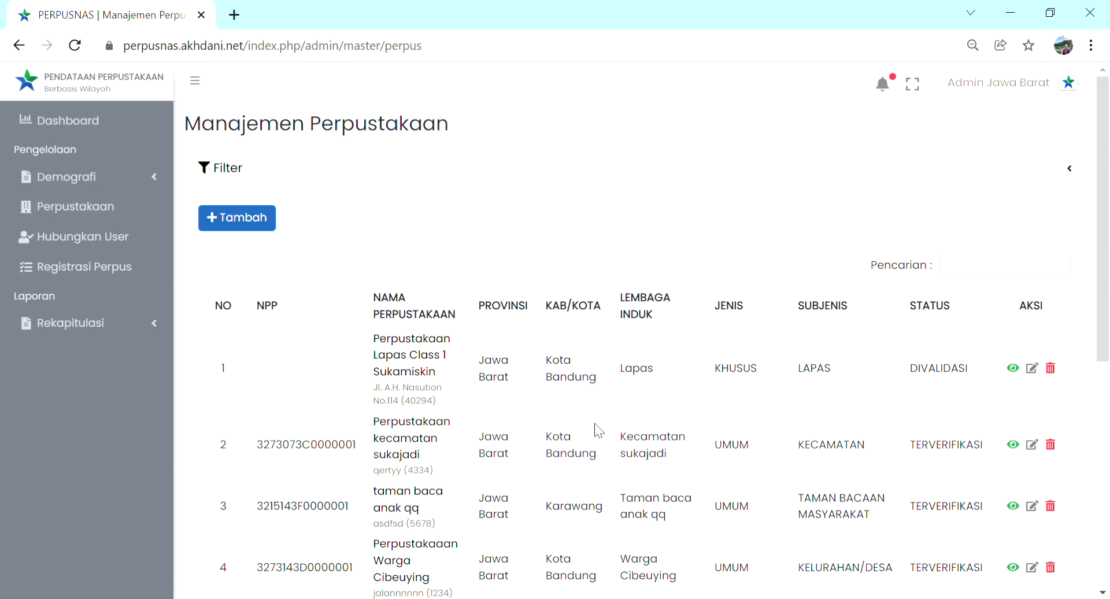
Step: Review the full details of Perpustakaan Lapas Class 1 Sukamiskin and return to the library list
click(1016, 371)
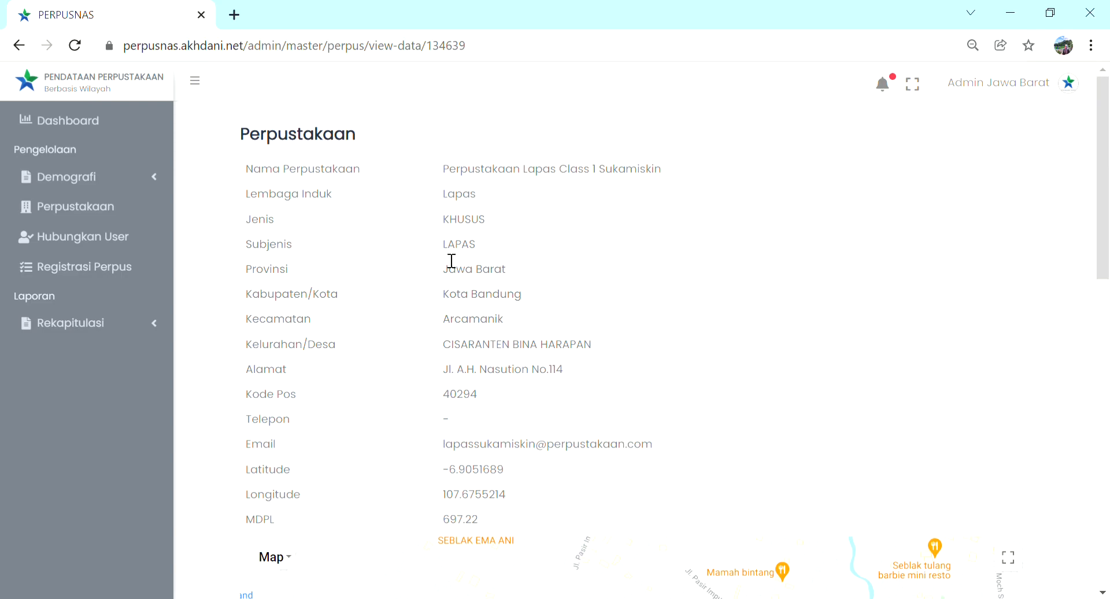
scroll(664, 370, down, 8)
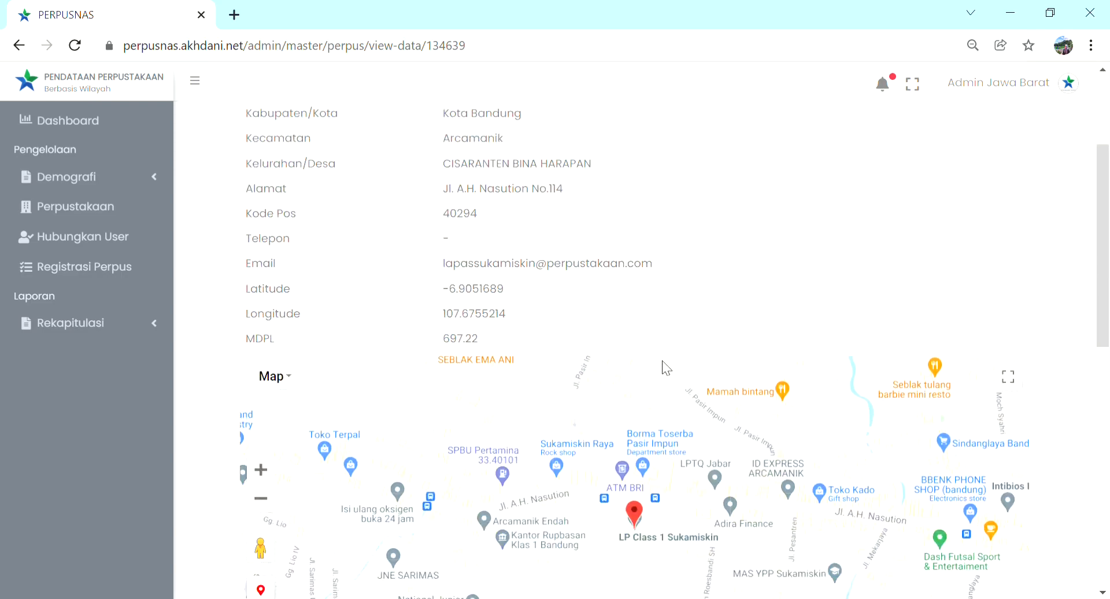
scroll(665, 368, down, 5)
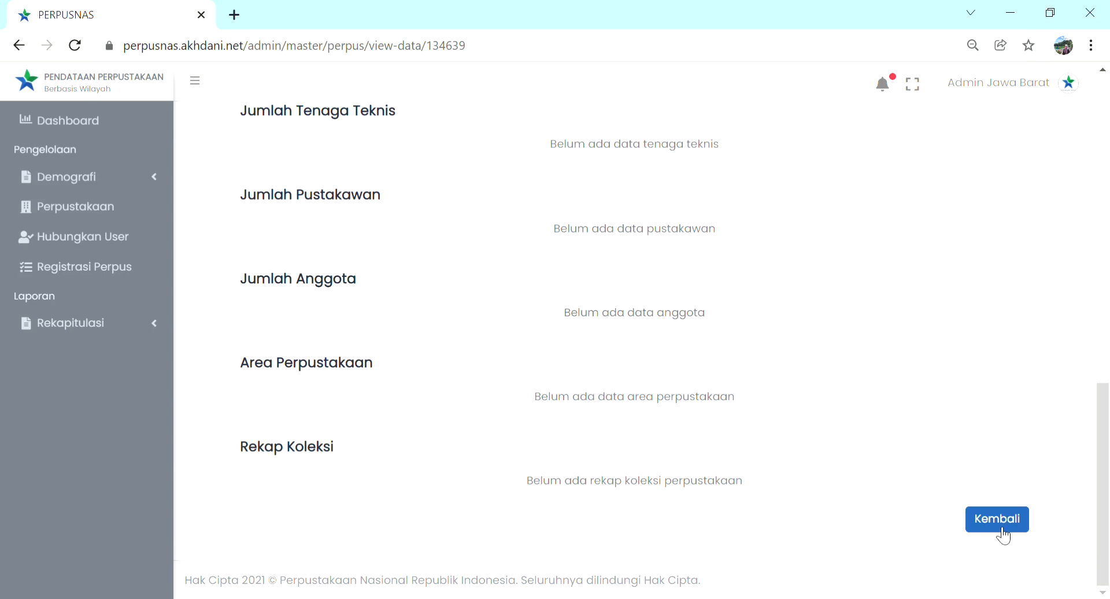
click(1003, 529)
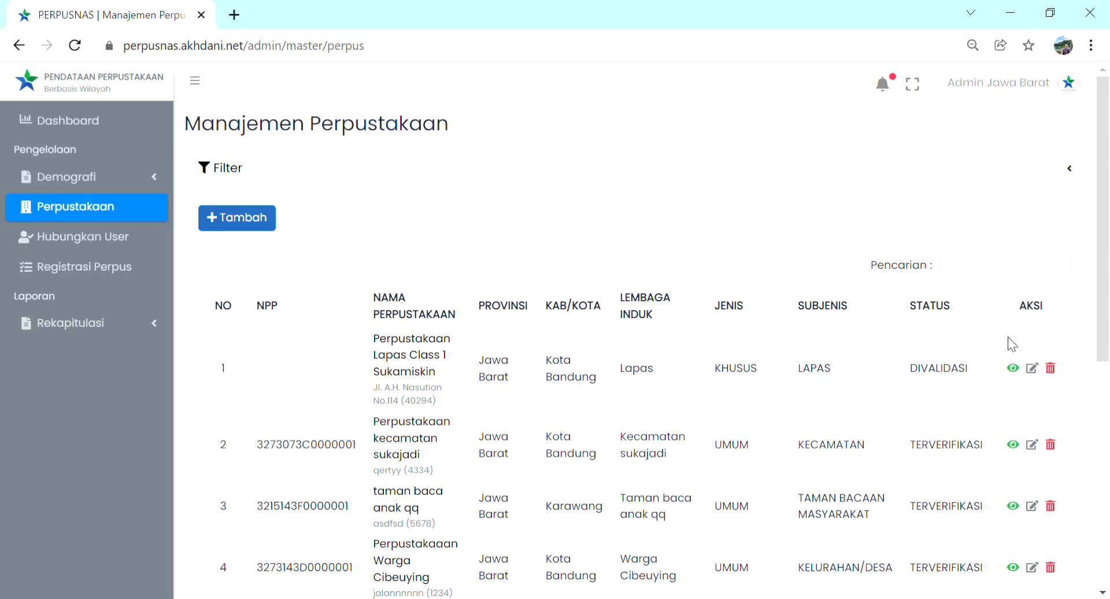
Step: Open Perpustakaan Lapas Class 1 Sukamiskin for editing and replace the dash with the library's phone number
click(1033, 369)
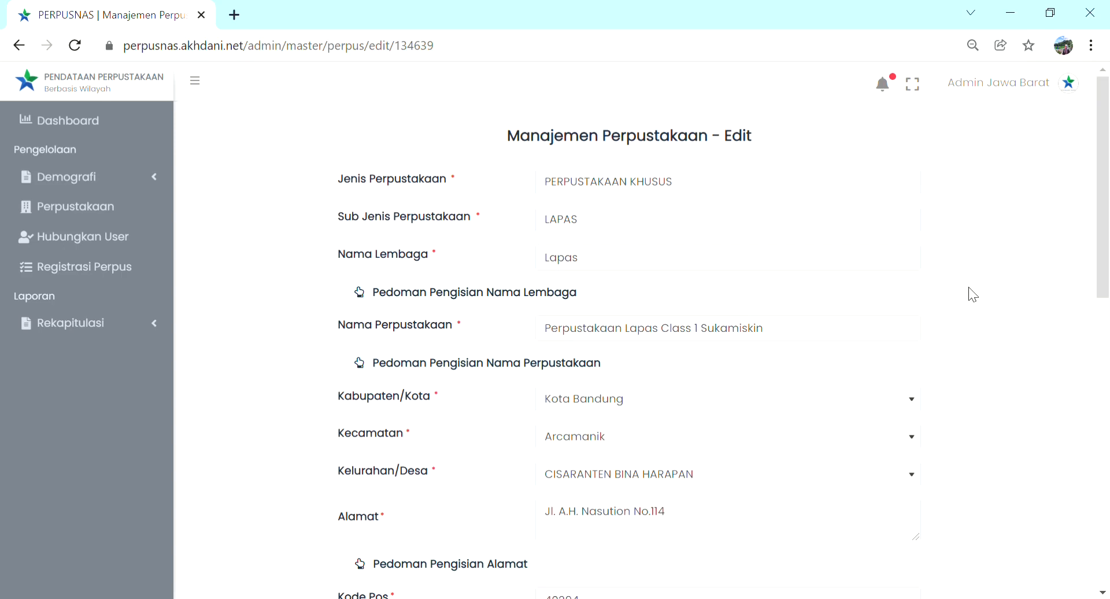
scroll(974, 295, down, 8)
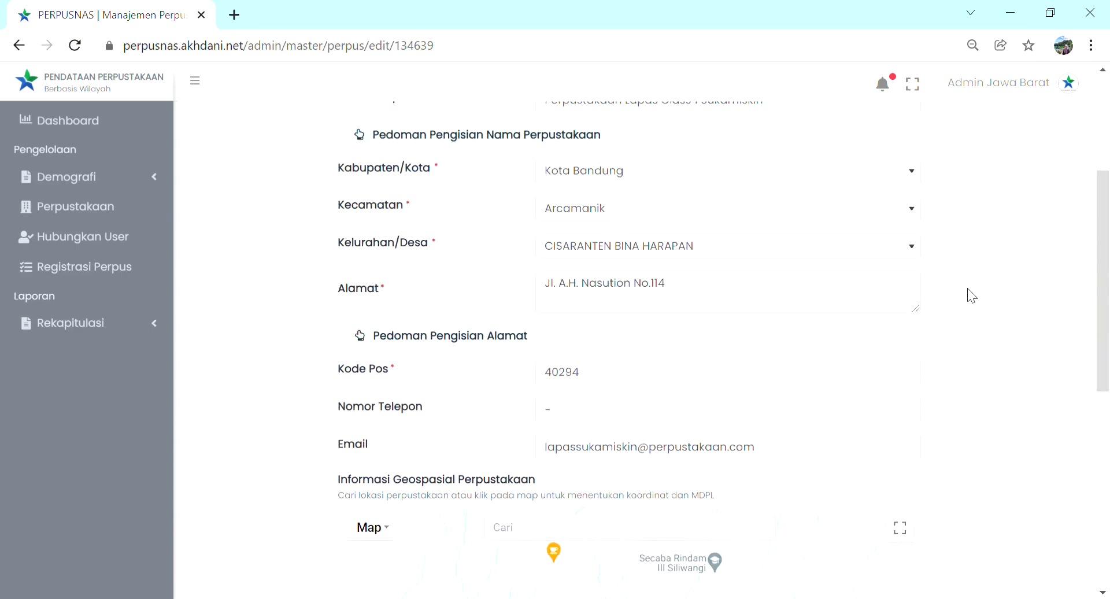
scroll(1009, 314, up, 8)
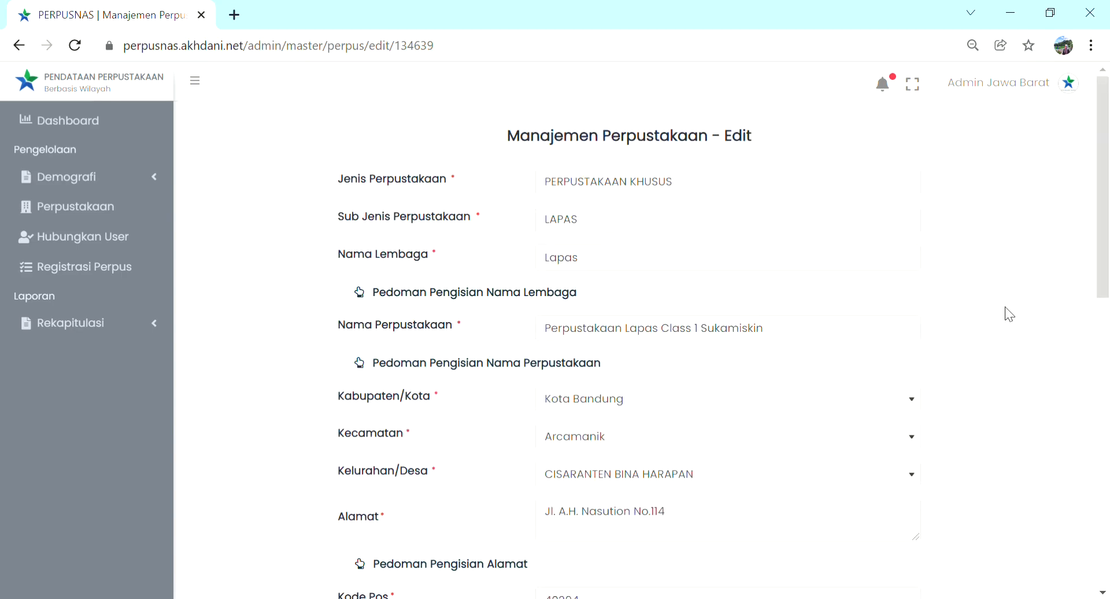
scroll(1009, 314, down, 3)
click(657, 466)
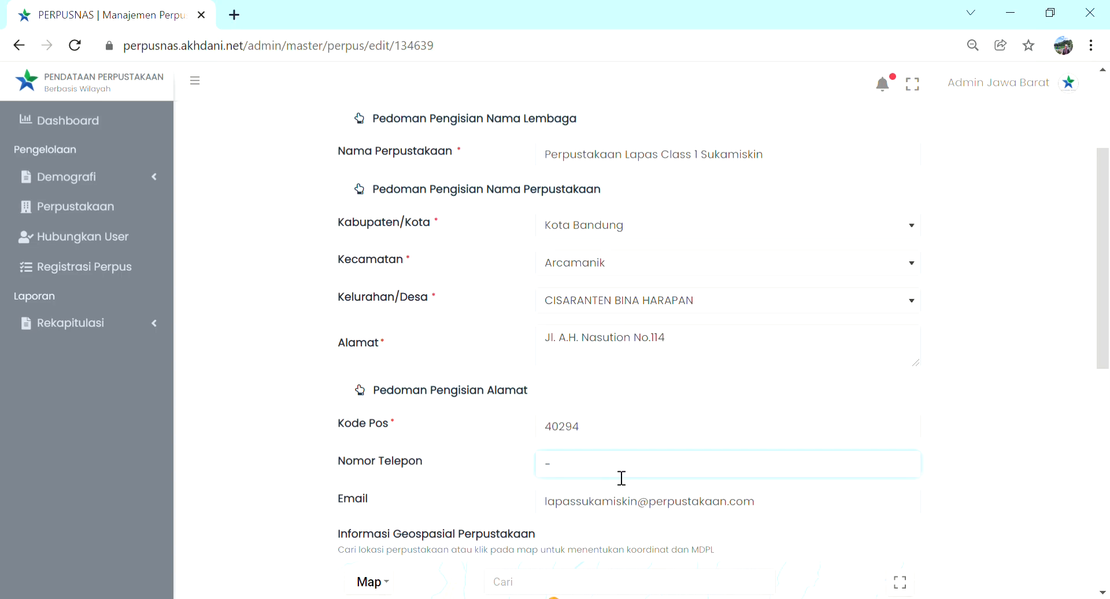
key(BackSpace)
text(021-)
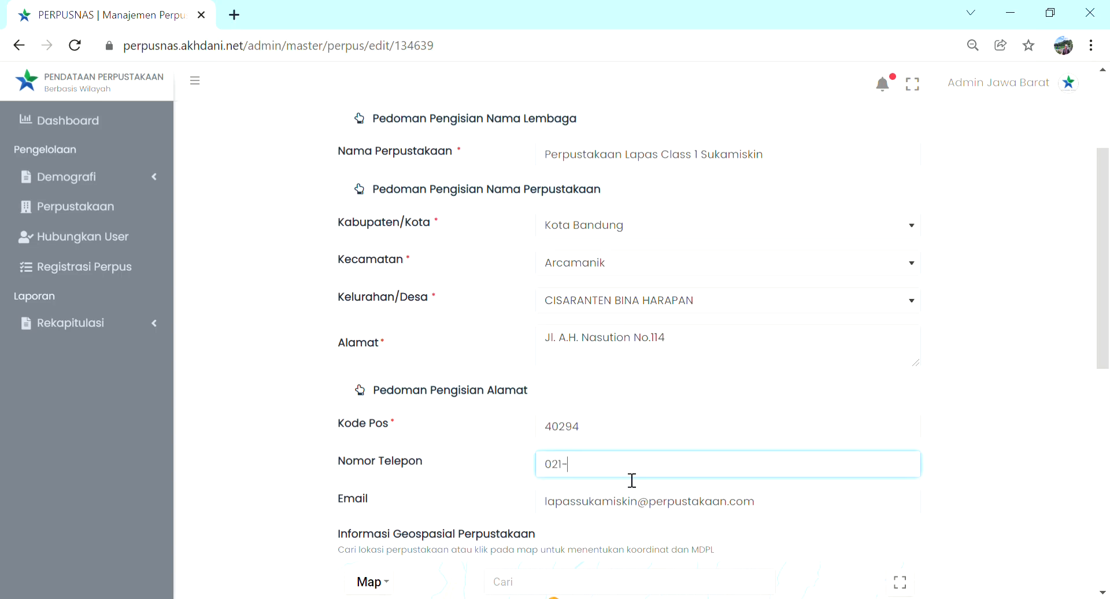
text(90876)
Step: Save the edited library record and confirm that the data is correct
scroll(985, 315, down, 2)
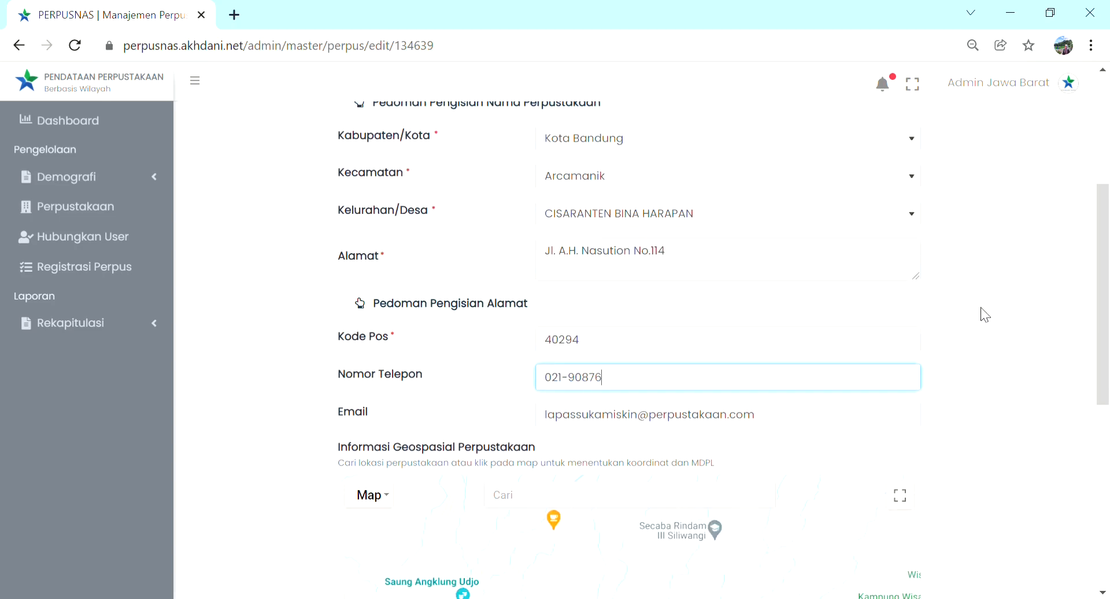
scroll(985, 315, down, 8)
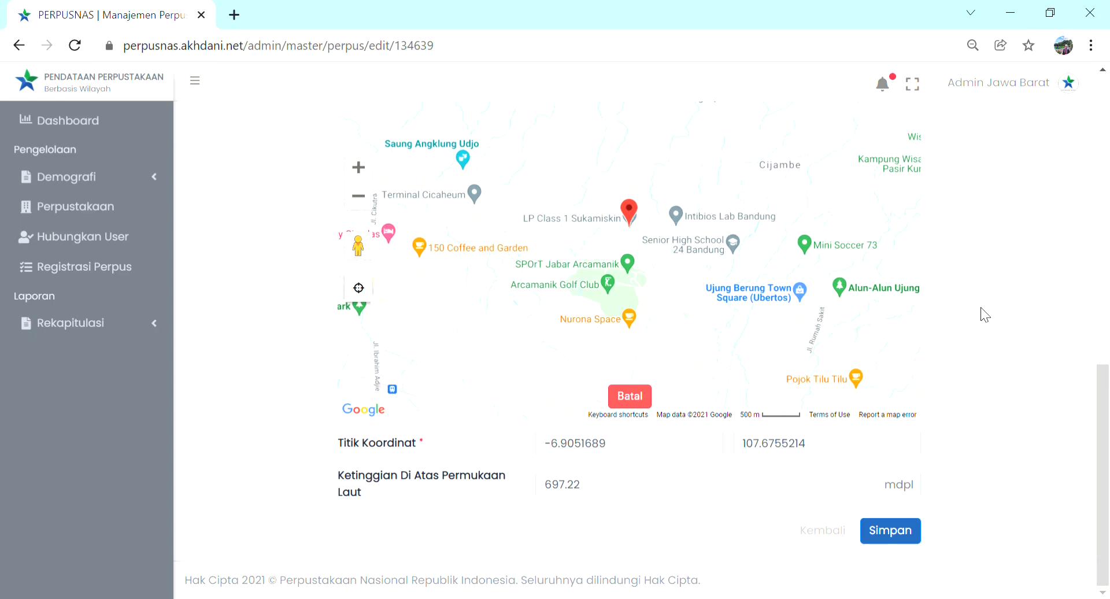
click(891, 538)
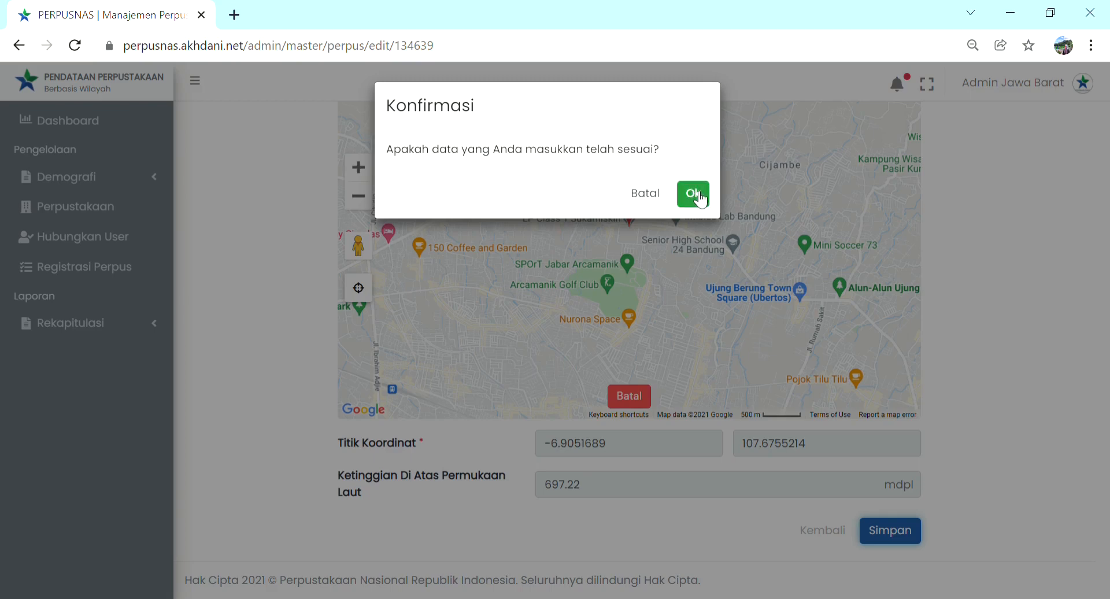
click(699, 197)
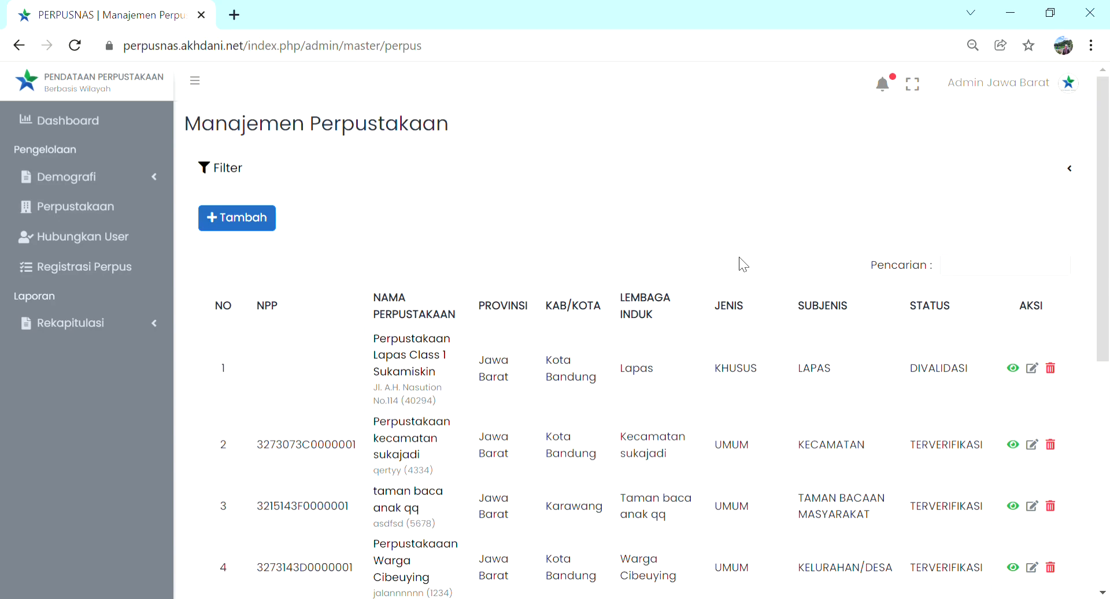
Step: Deactivate Perpustakaan Lapas Class 1 Sukamiskin, confirm the deactivation and dismiss the notification
click(1051, 369)
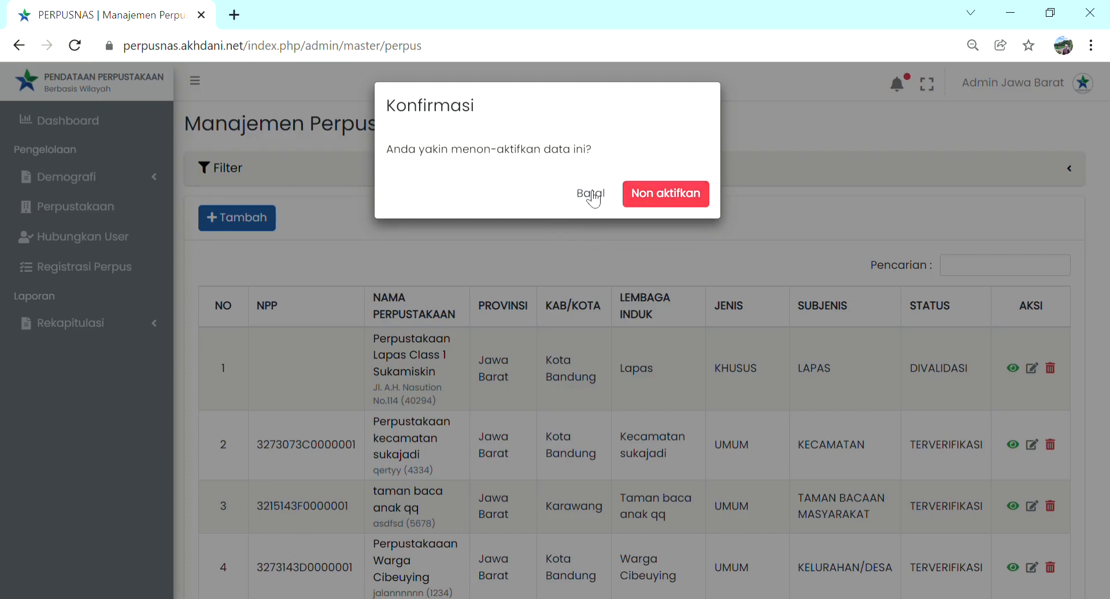
click(662, 202)
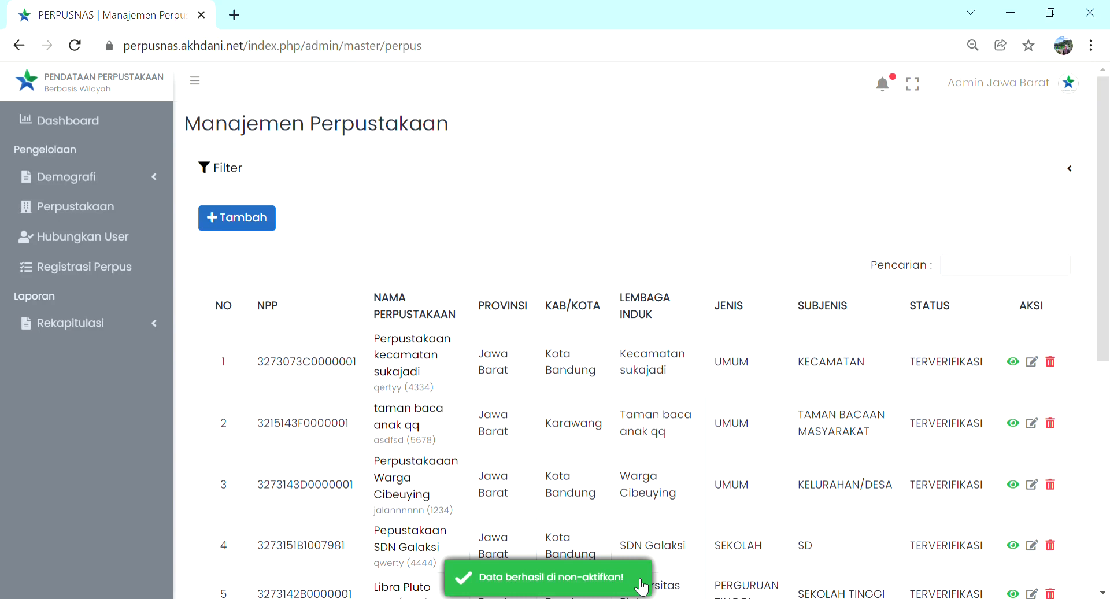
click(642, 587)
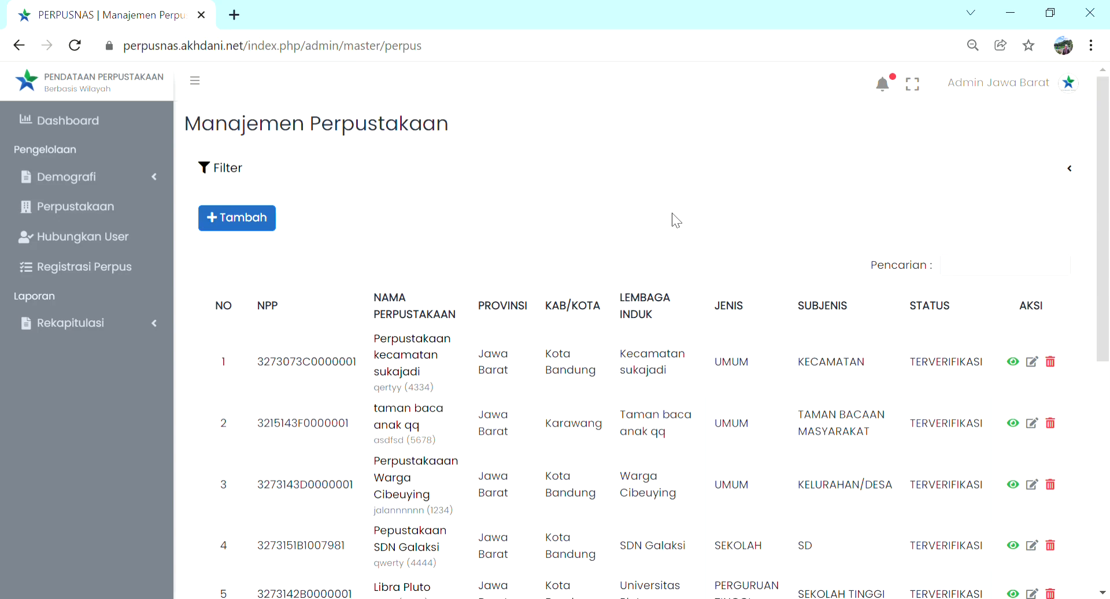
Step: Filter the library list by the active status Non-Aktif
click(317, 177)
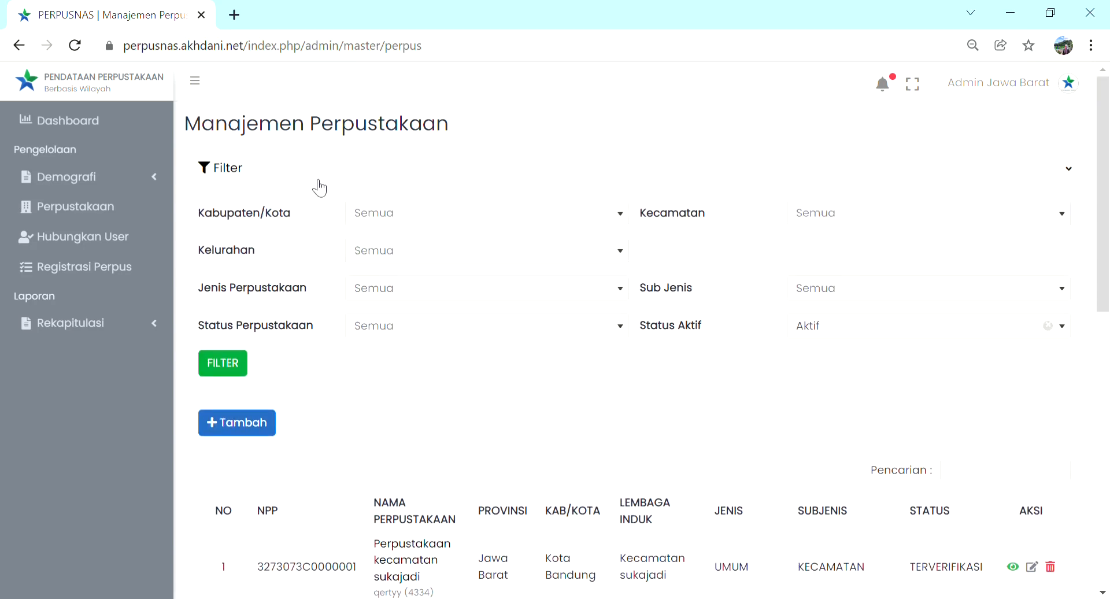
click(839, 330)
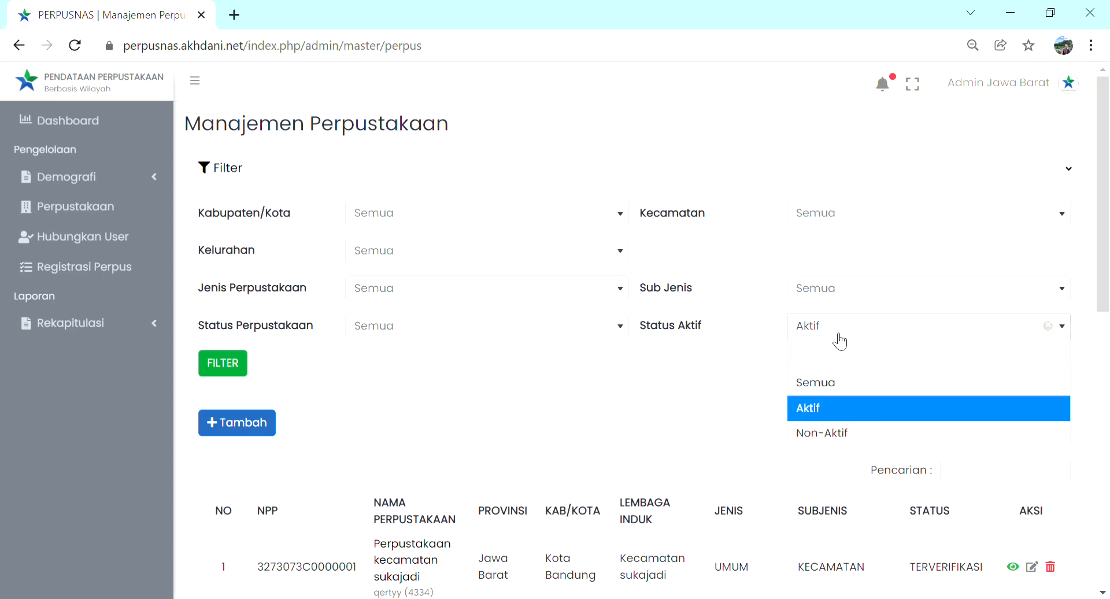
click(848, 435)
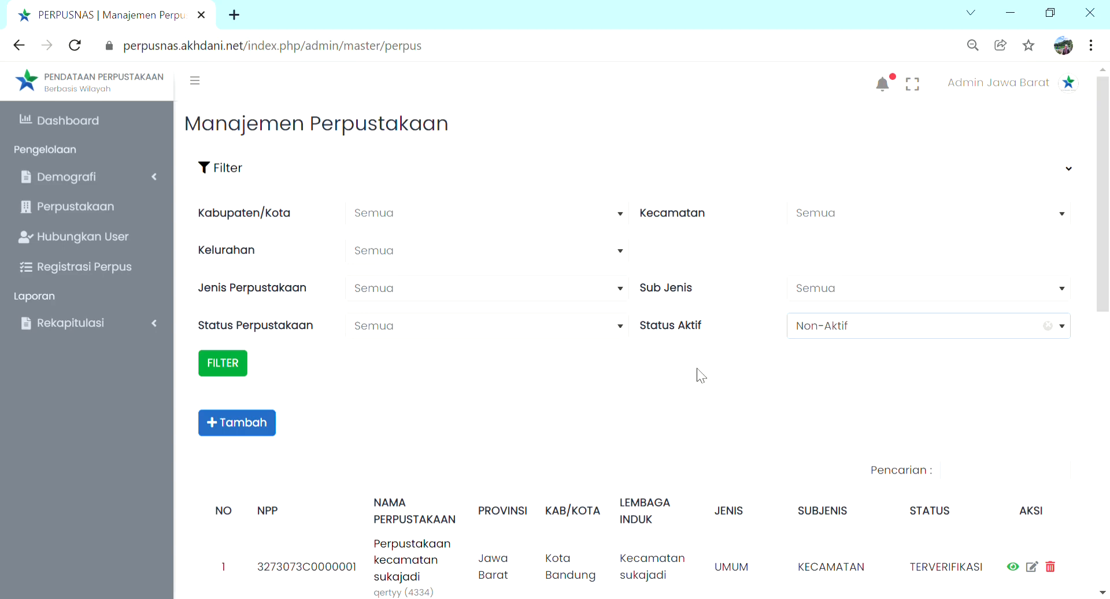
click(239, 365)
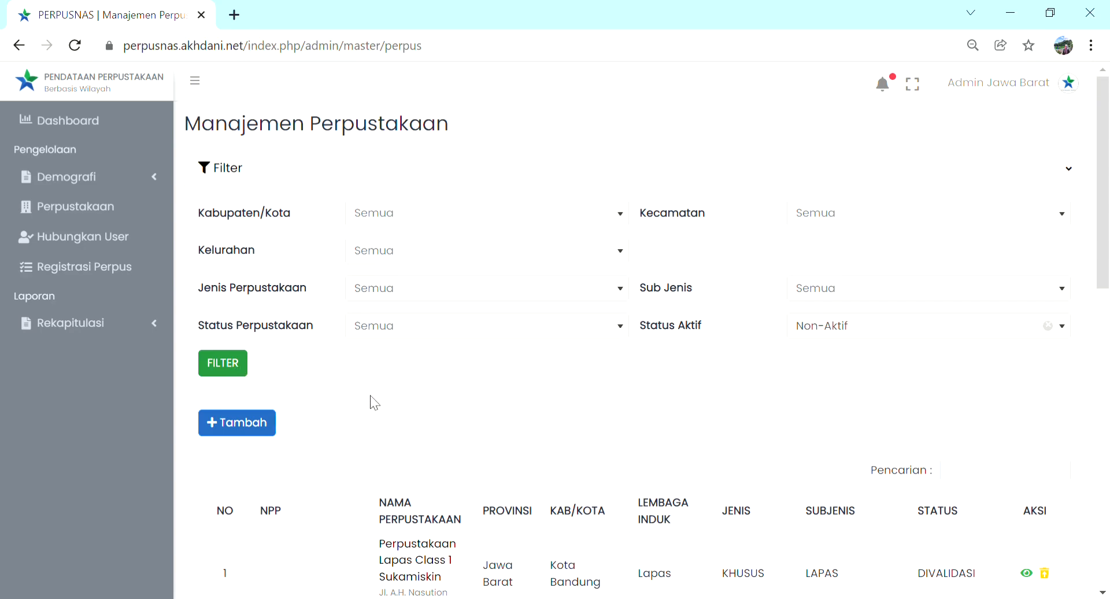
Step: Look through the list of inactive libraries, checking their names, types and statuses
scroll(371, 399, down, 6)
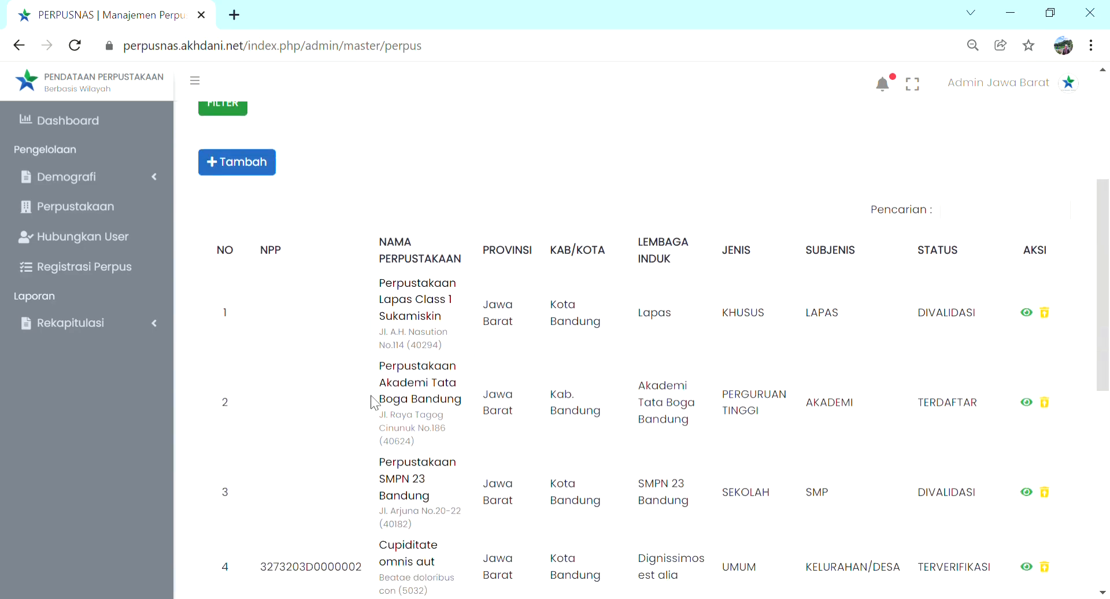
scroll(371, 399, up, 2)
scroll(371, 399, up, 2)
scroll(371, 399, down, 2)
scroll(371, 399, up, 2)
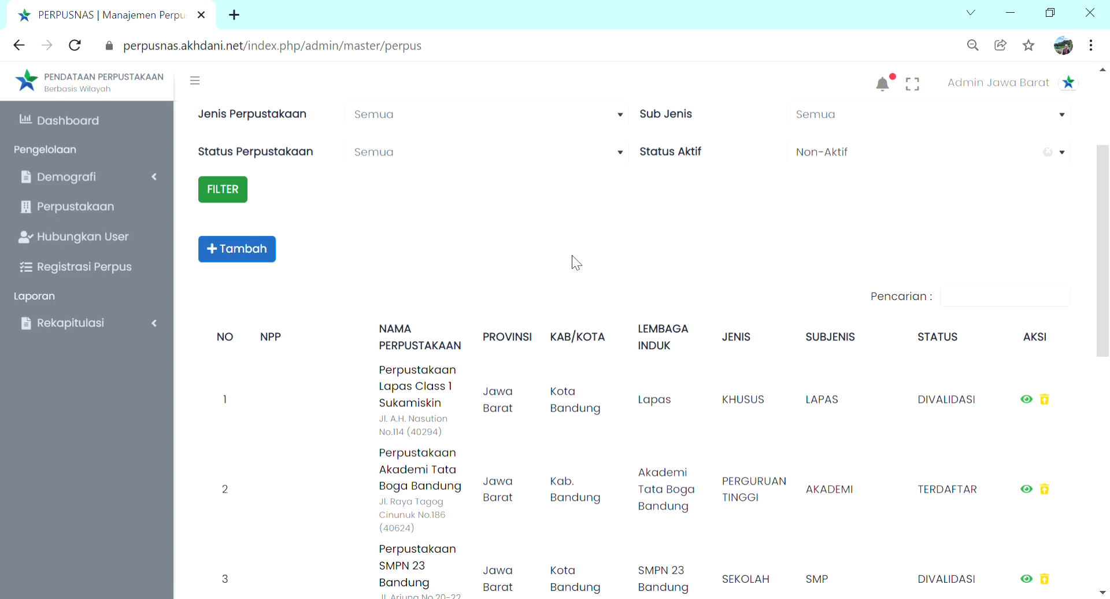
scroll(693, 292, down, 5)
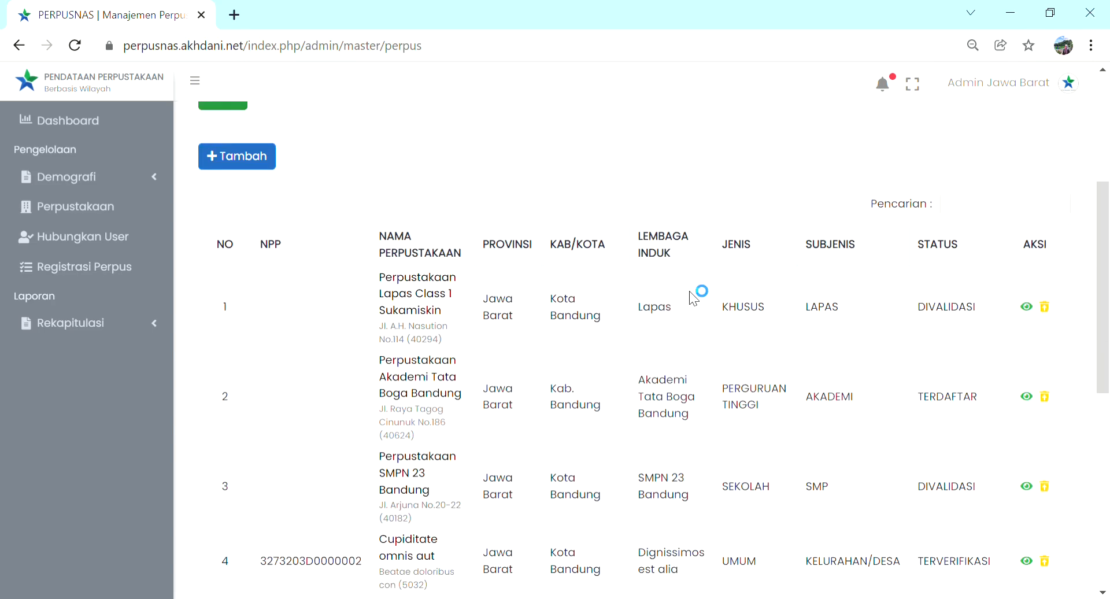
scroll(692, 292, down, 5)
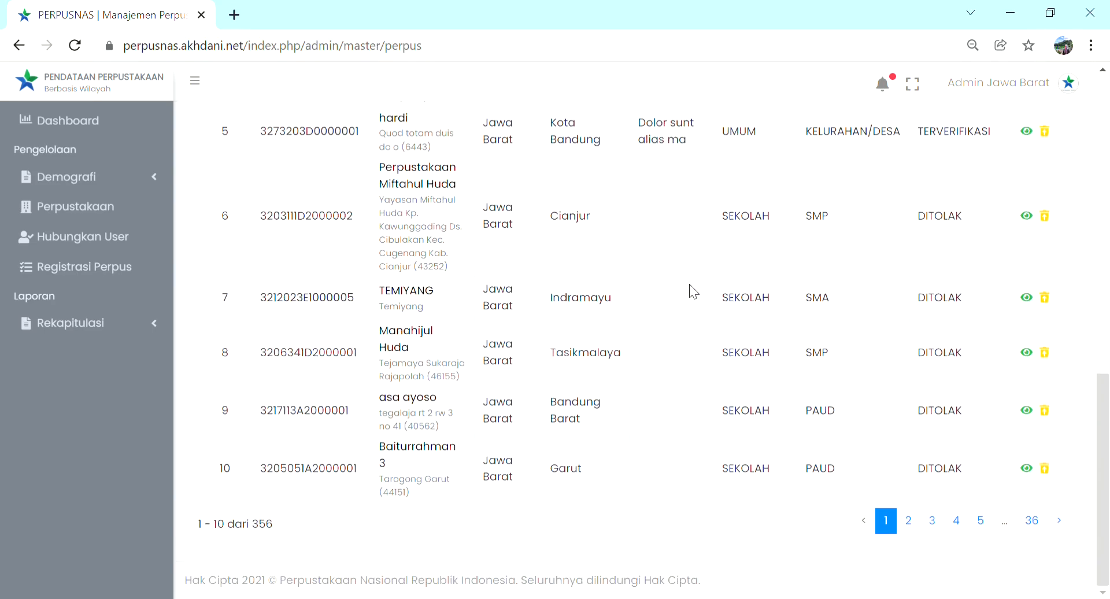
scroll(694, 292, up, 8)
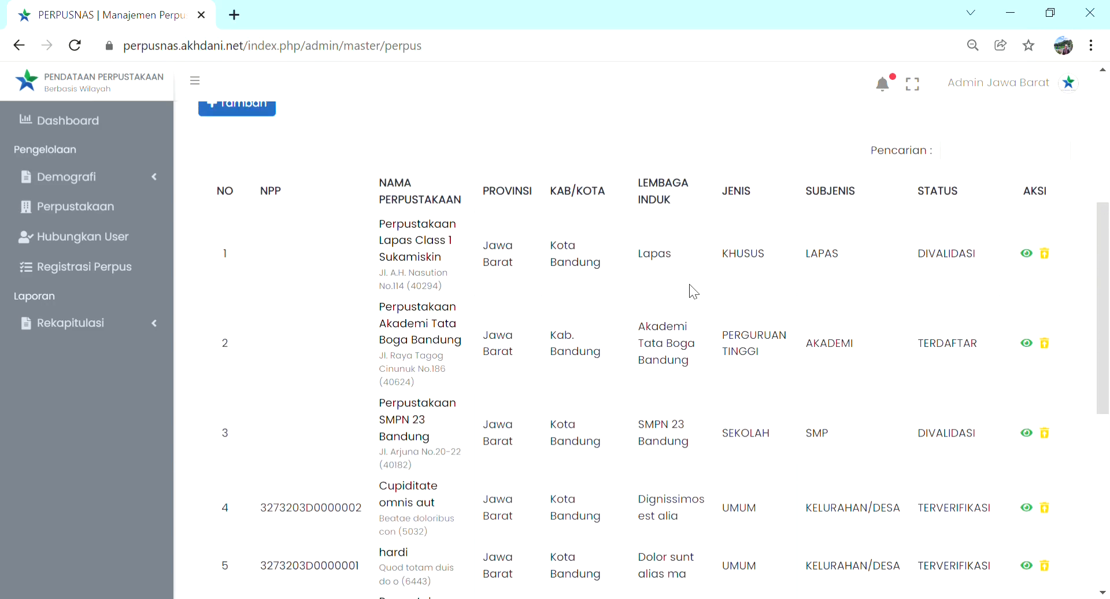
Step: Reactivate Perpustakaan Lapas Class 1 Sukamiskin from the inactive library list and confirm the activation
scroll(693, 292, up, 2)
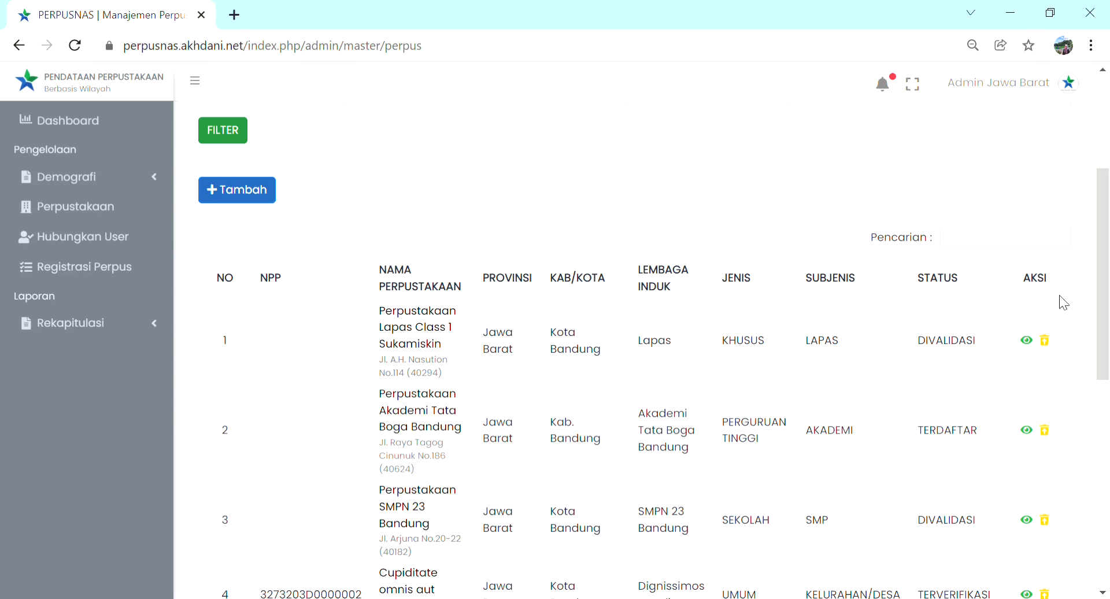
click(1046, 342)
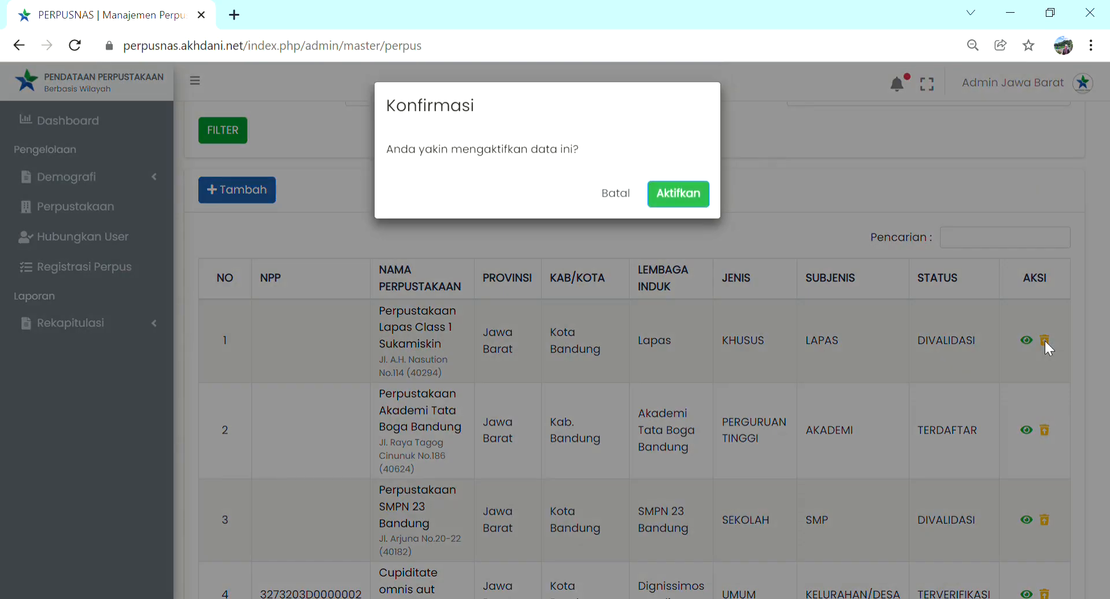
click(681, 203)
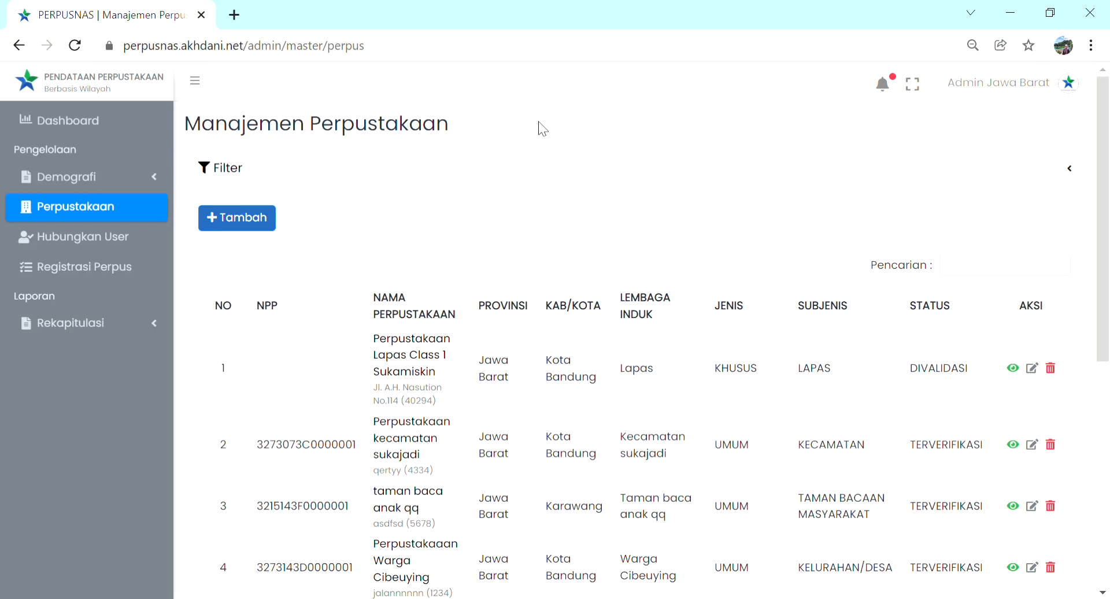
Step: Open the user-link request for Perpustakaan SMAN 19 Bandung and review its user details, library details and stated reason
click(140, 244)
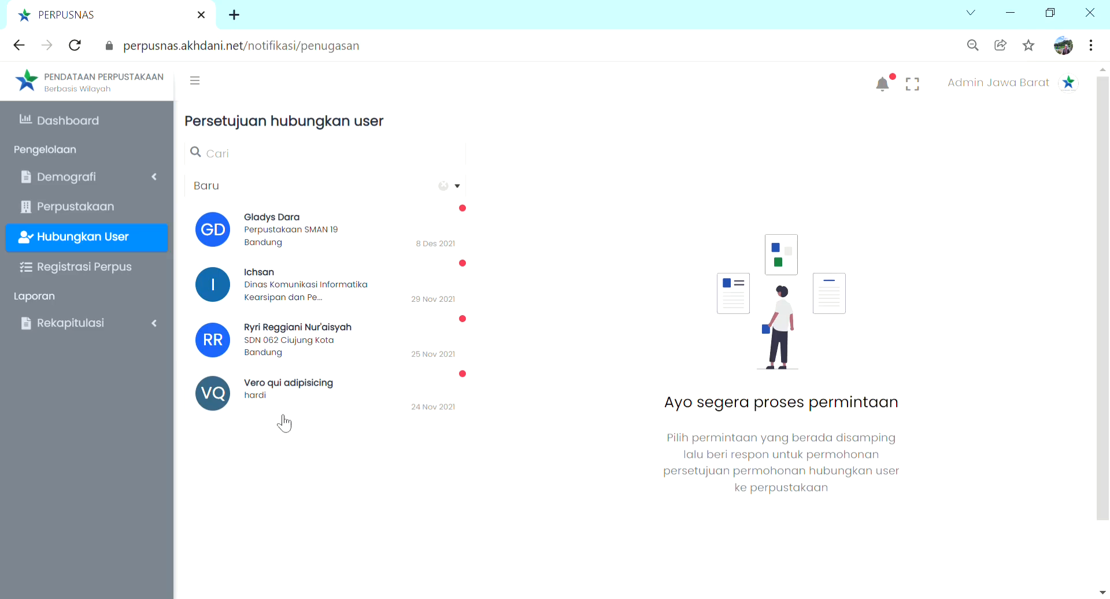
click(364, 239)
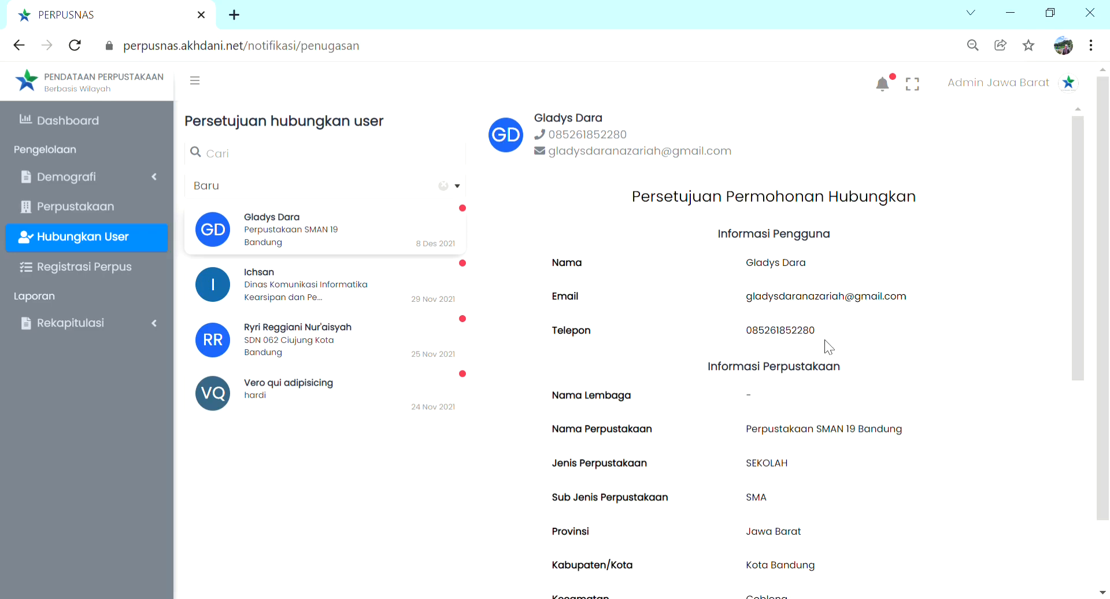
scroll(822, 346, down, 3)
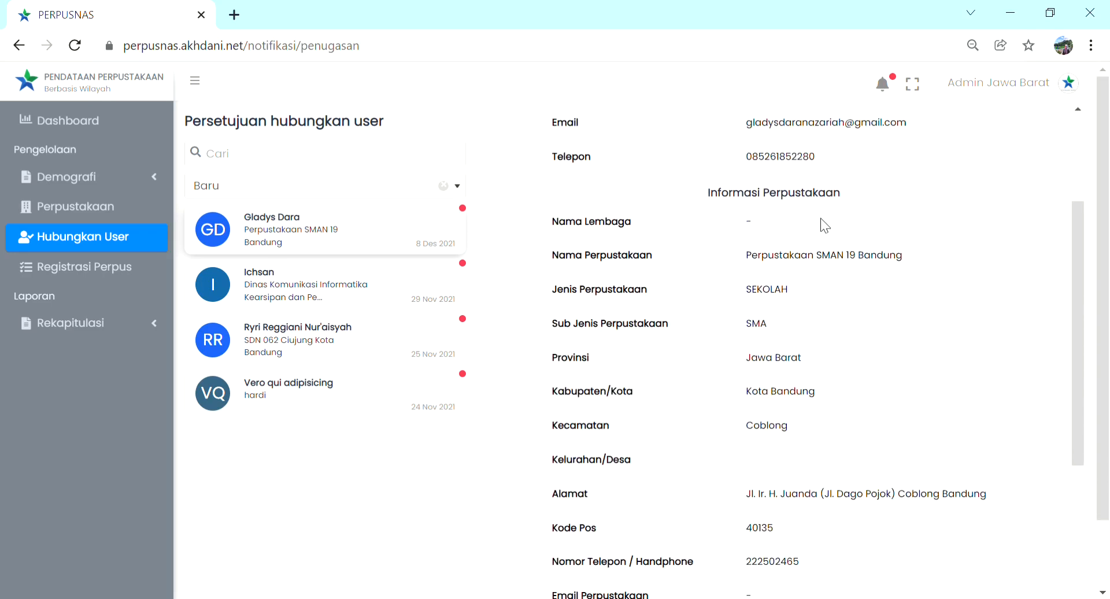
scroll(735, 373, down, 5)
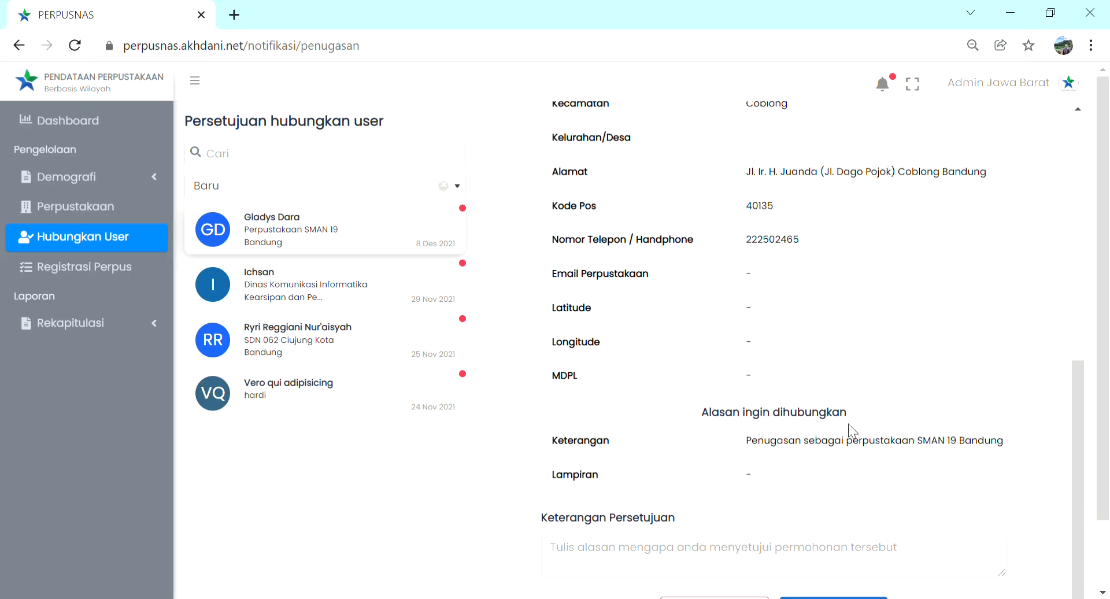
scroll(851, 431, down, 2)
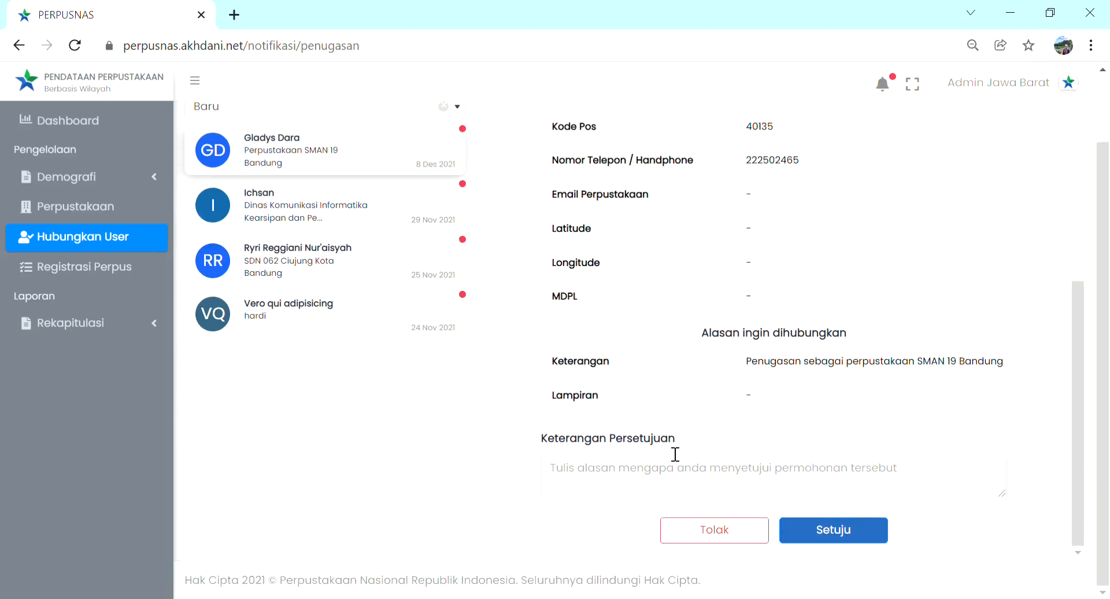
Step: Enter the approval note "Data sesuai, permohonan hubungkan disetujui" for the SMAN 19 Bandung link request
click(639, 468)
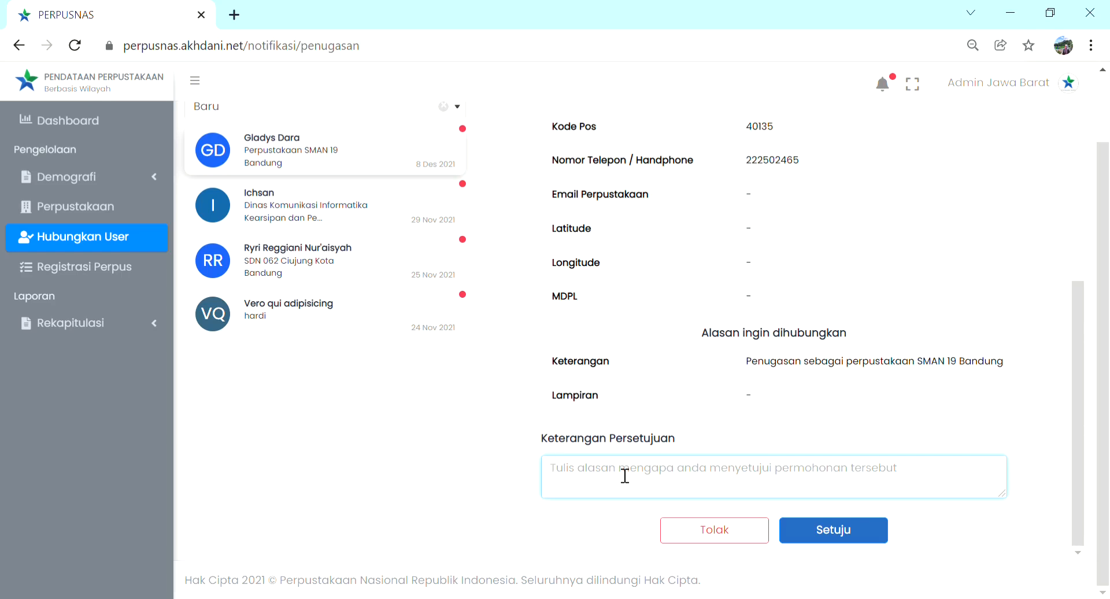
text(Data s)
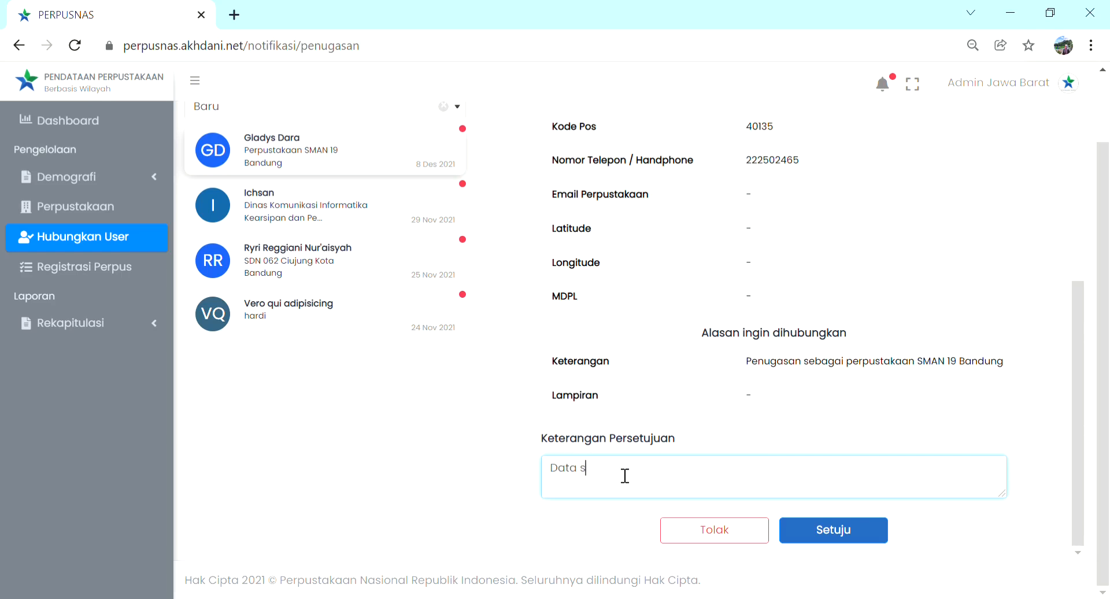
text(esuai, permohon)
text(hubungkan)
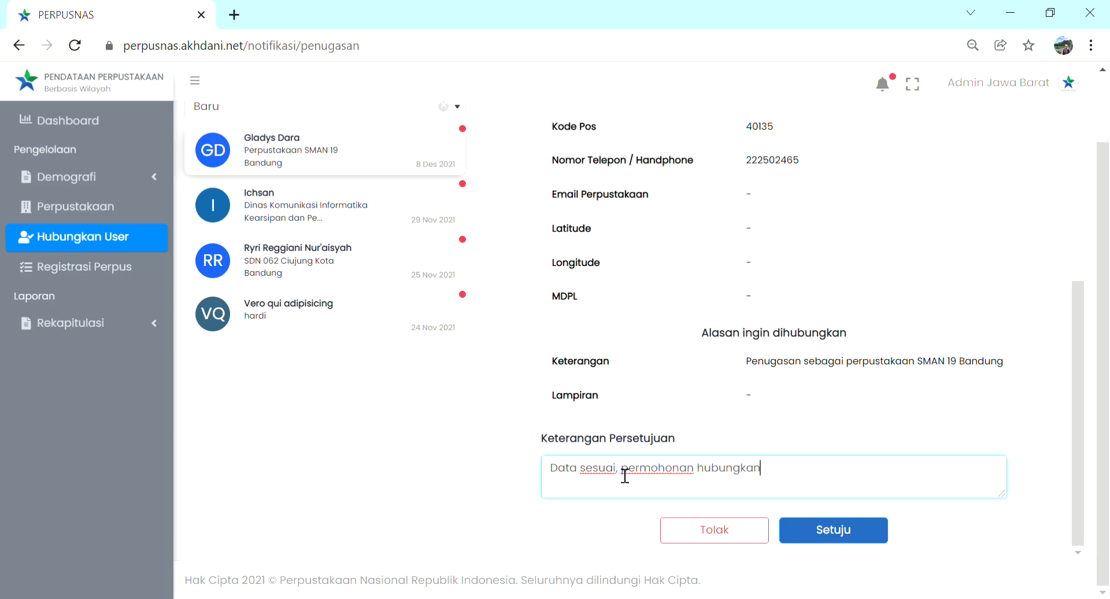
text( disetujui)
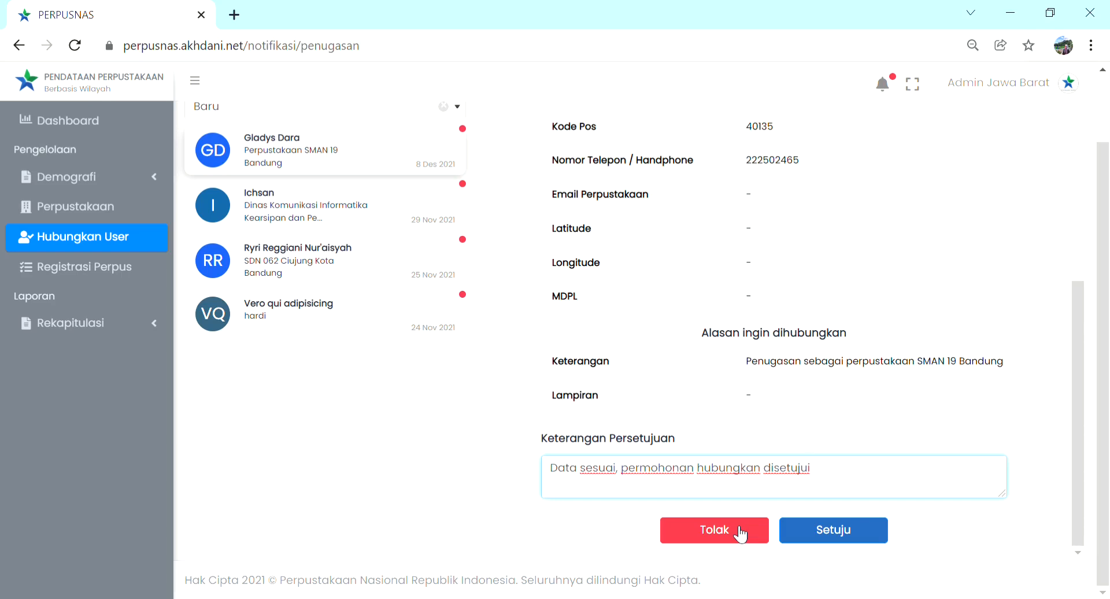
Step: Approve the user-link request for Perpustakaan SMAN 19 Bandung and confirm the approval
click(813, 541)
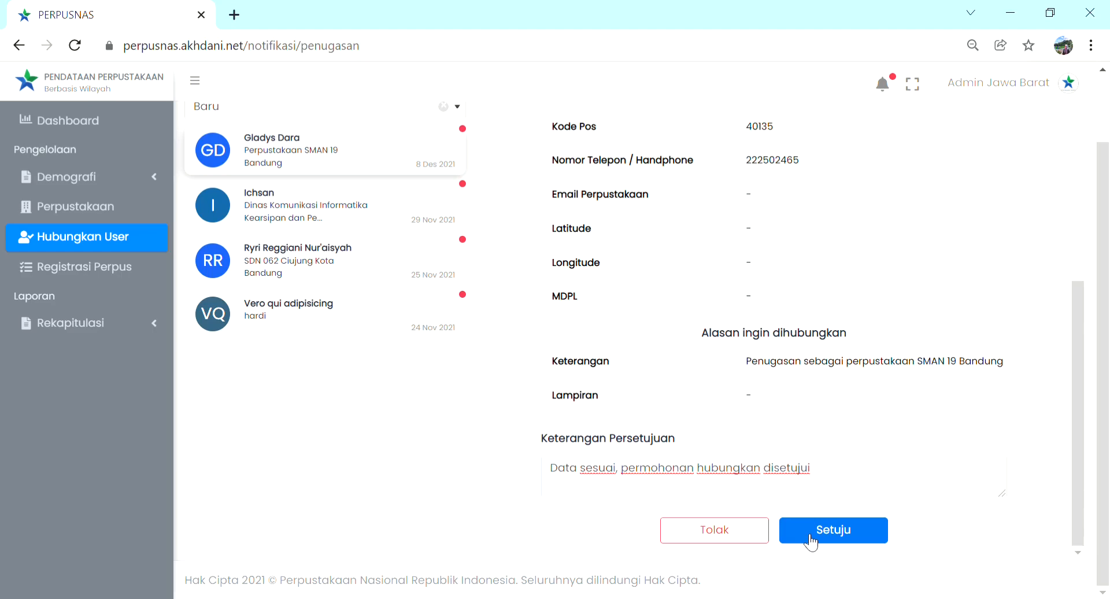
click(803, 533)
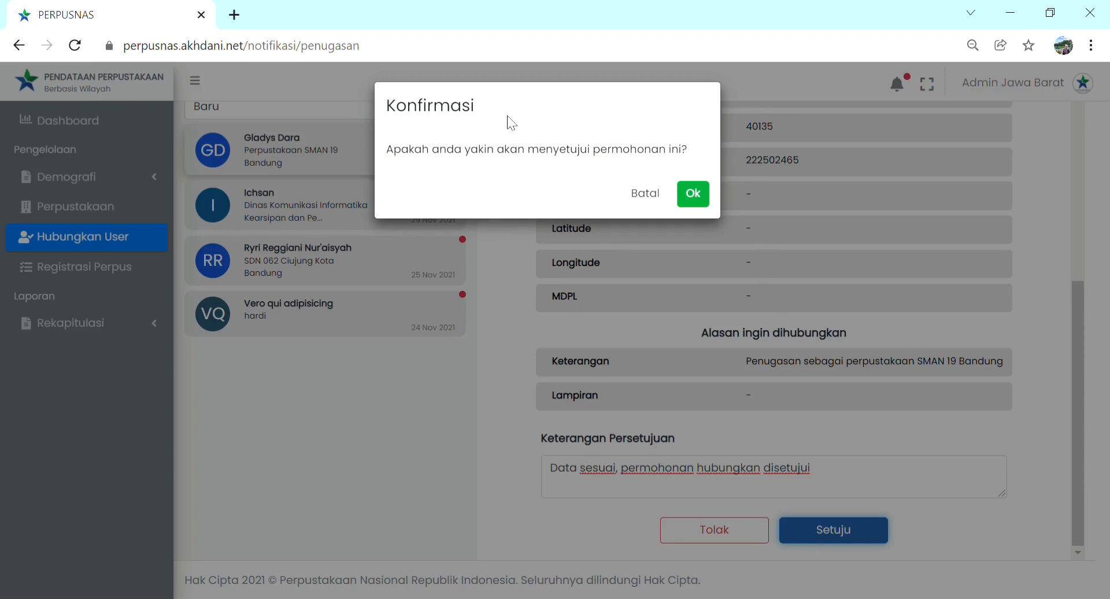
click(696, 196)
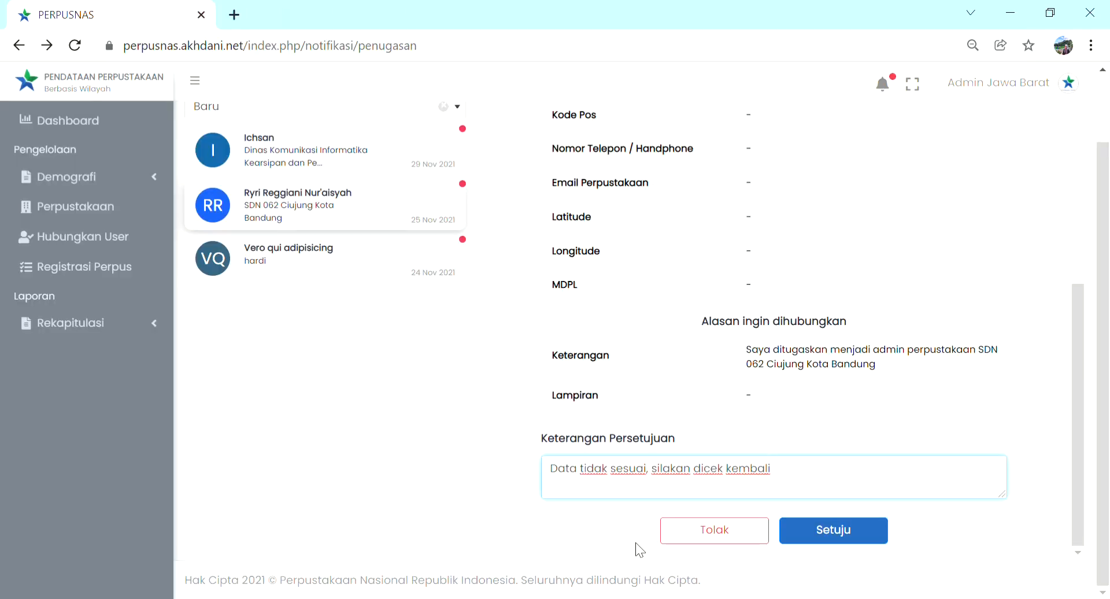
Step: Reject the SDN 062 Ciujung Kota Bandung link request, confirm the rejection, and close the rejection e-mail in Gmail
click(687, 543)
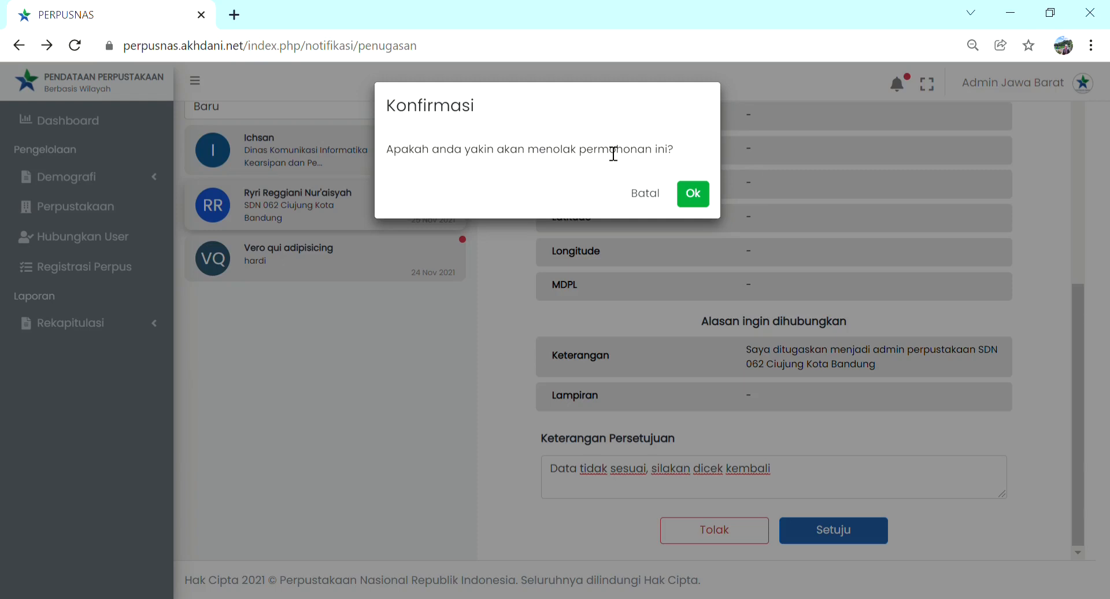
click(700, 203)
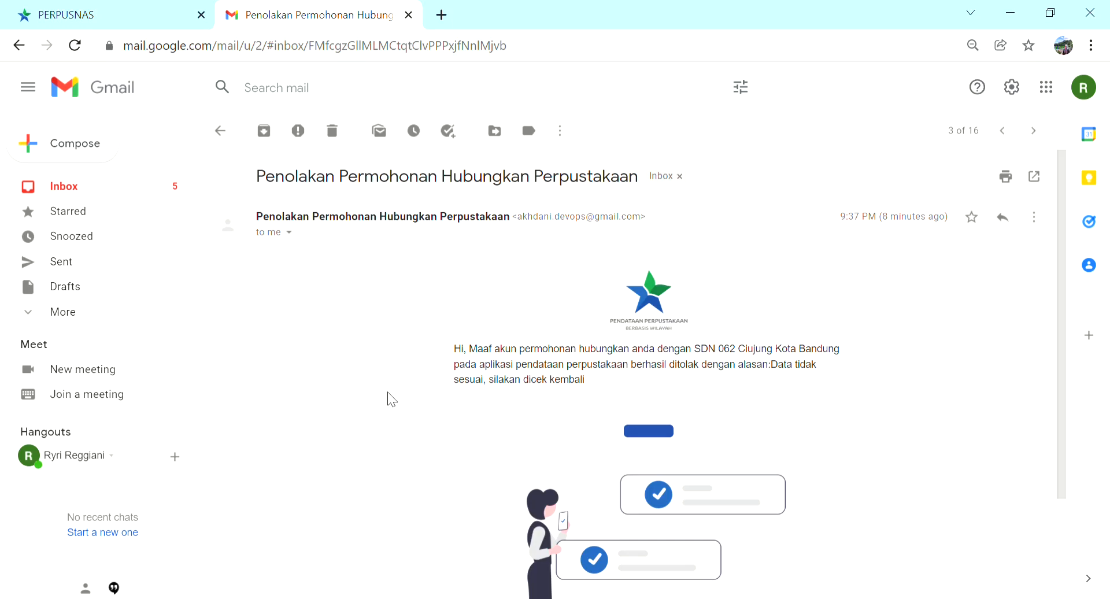
key(ctrl+w)
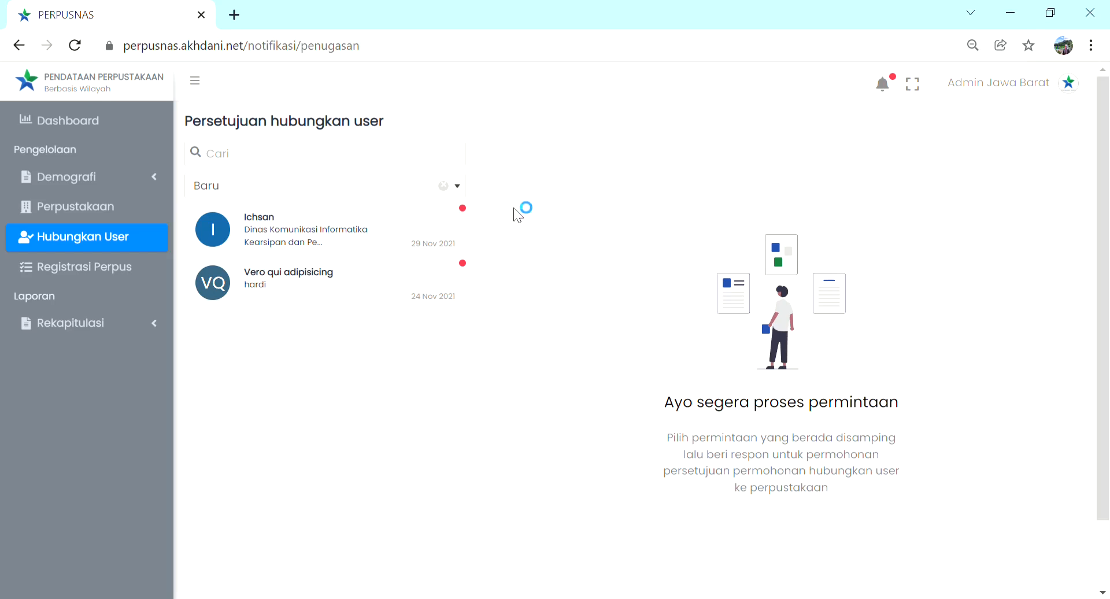
Step: Open the new library registration of Perpustakaan Akademi Tata Boga Bandung and review its details and map location
click(154, 279)
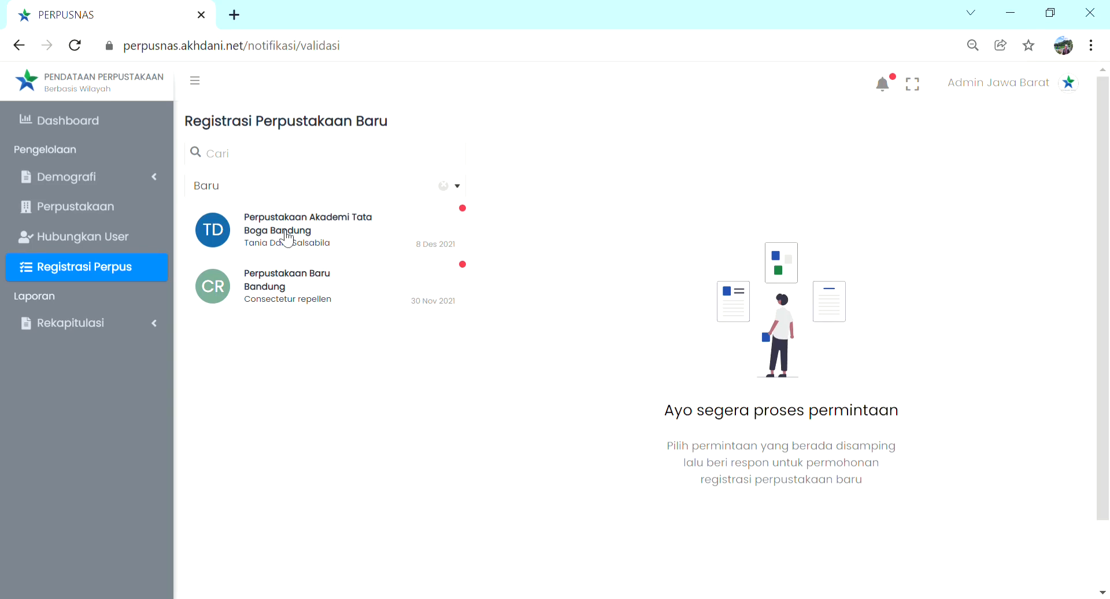
click(331, 237)
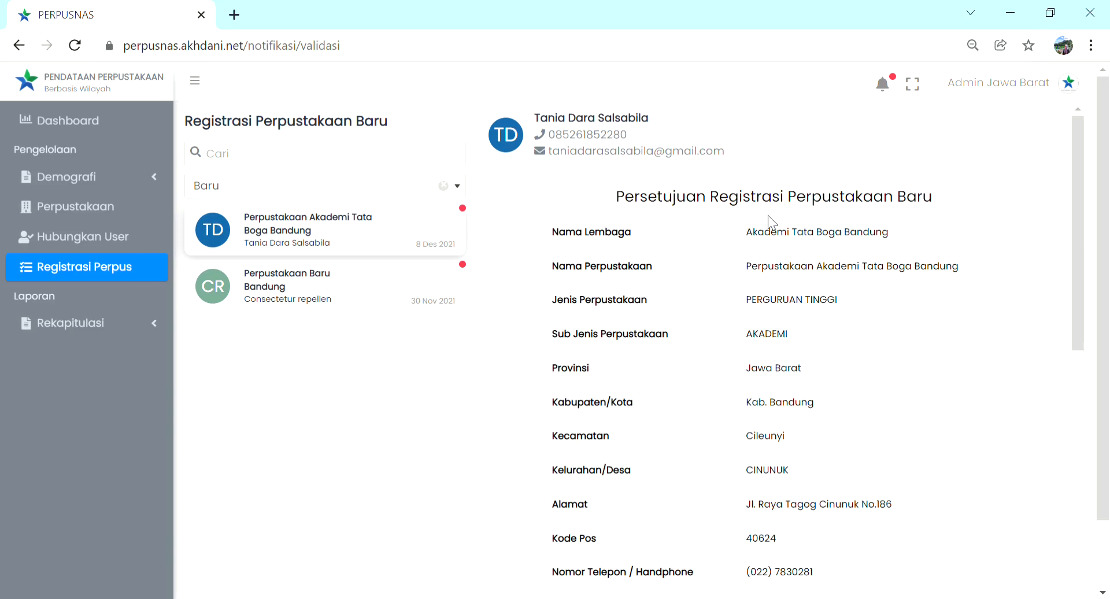
scroll(768, 215, down, 5)
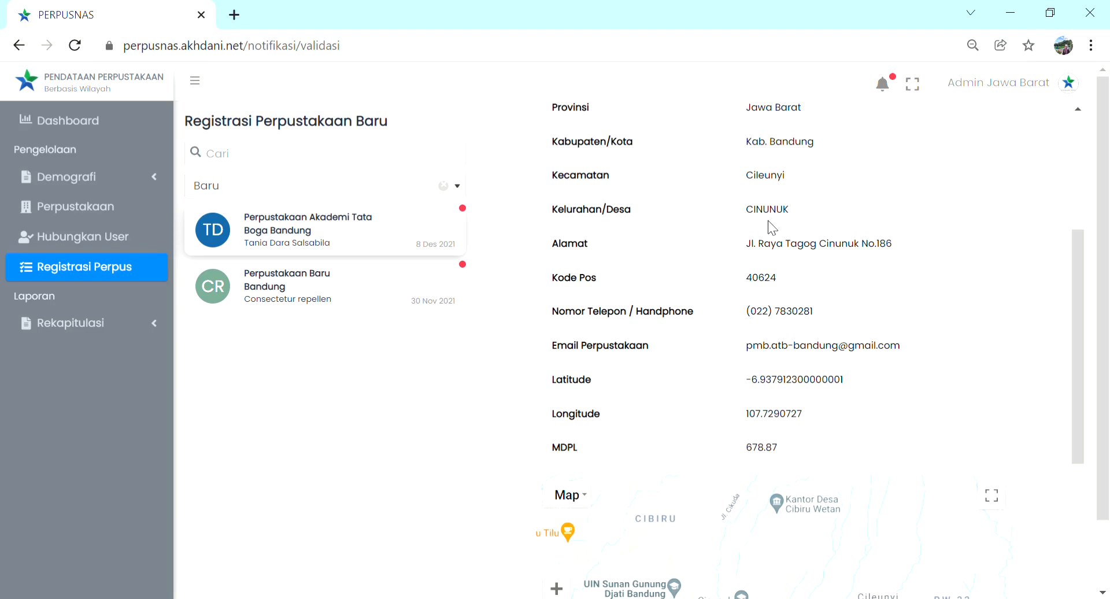
scroll(768, 221, down, 6)
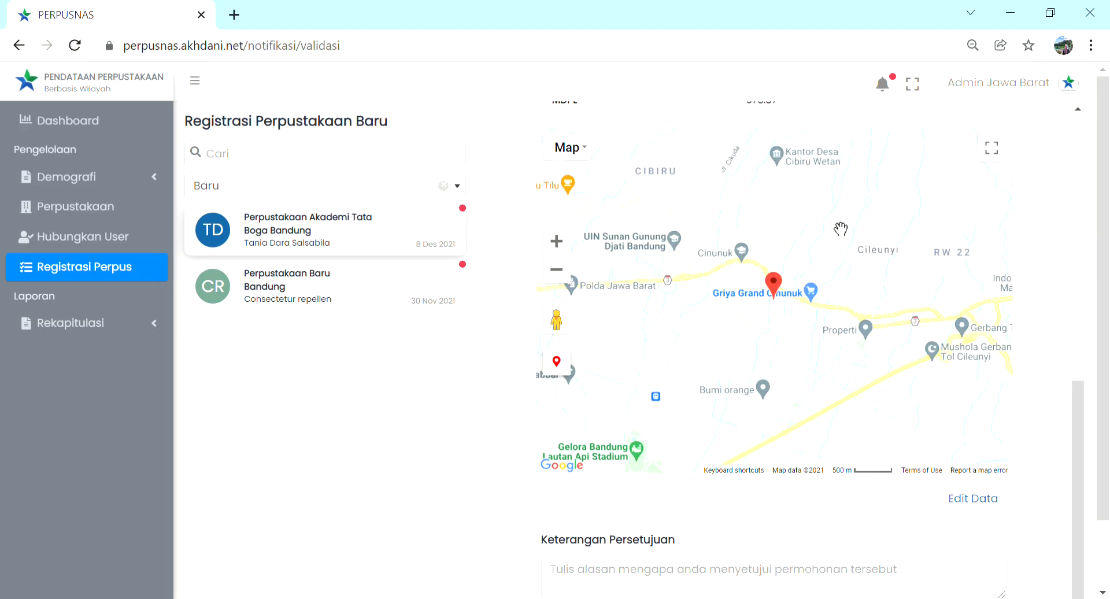
scroll(840, 229, down, 1)
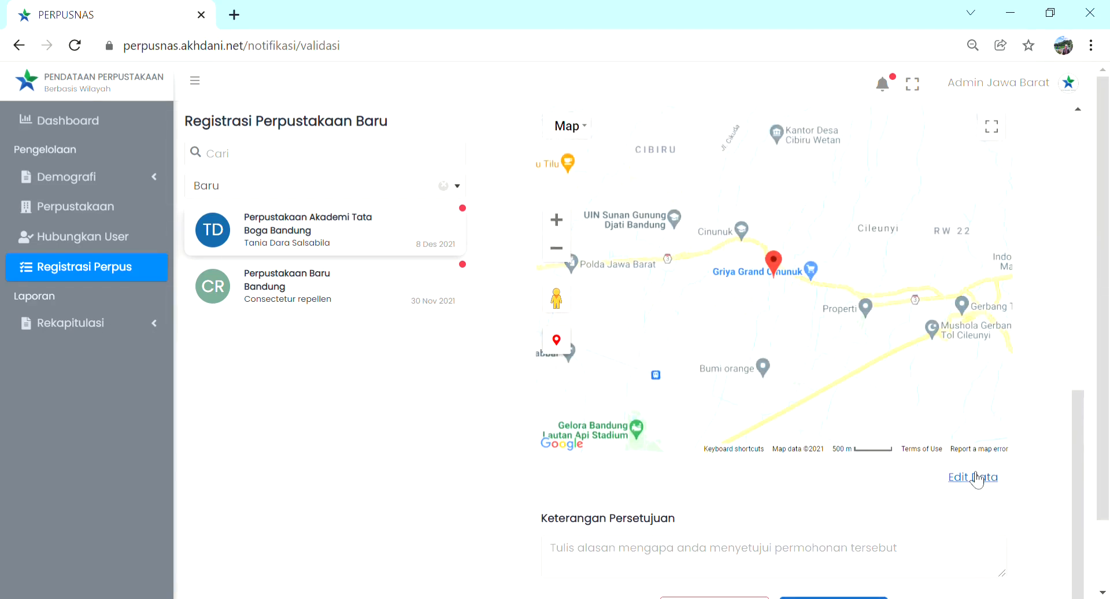
Step: Edit the registration data of Perpustakaan Akademi Tata Boga Bandung, setting Kode Pos to 40621, and save it
click(977, 477)
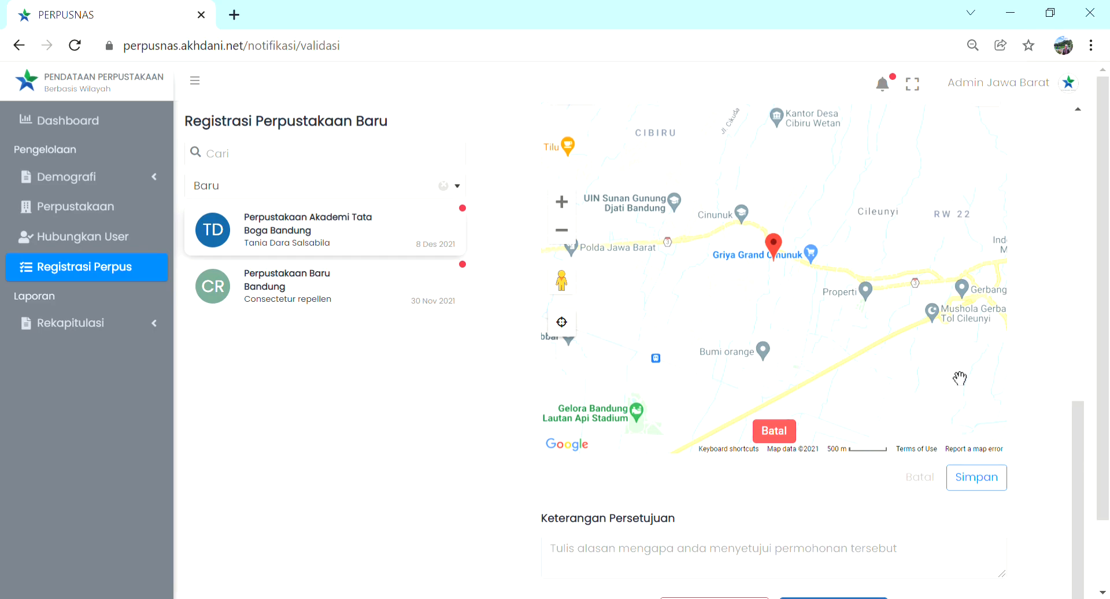
scroll(936, 306, up, 6)
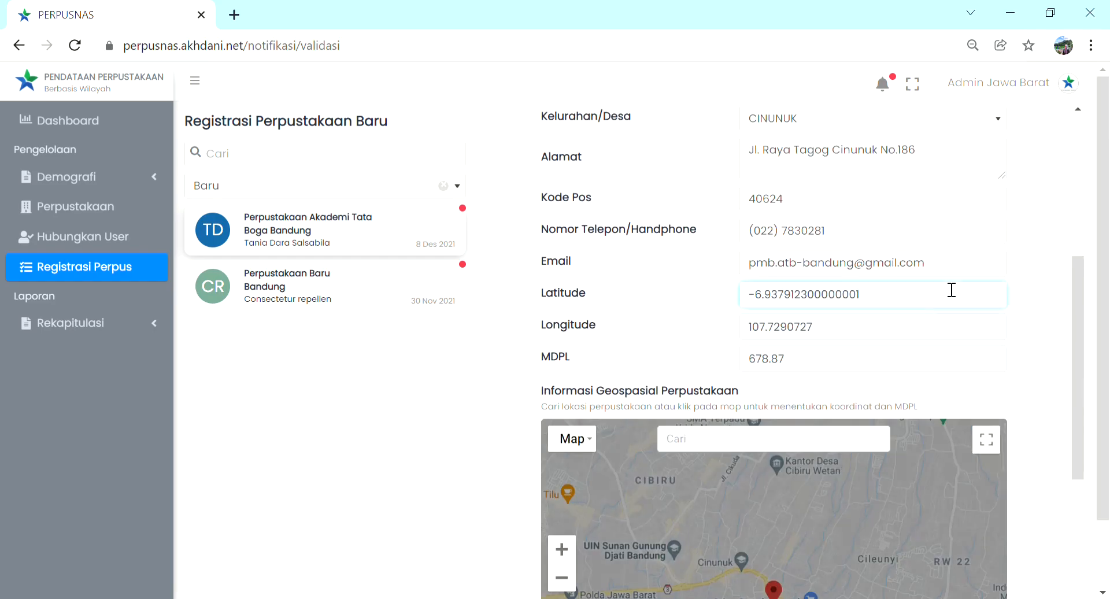
scroll(1043, 184, up, 3)
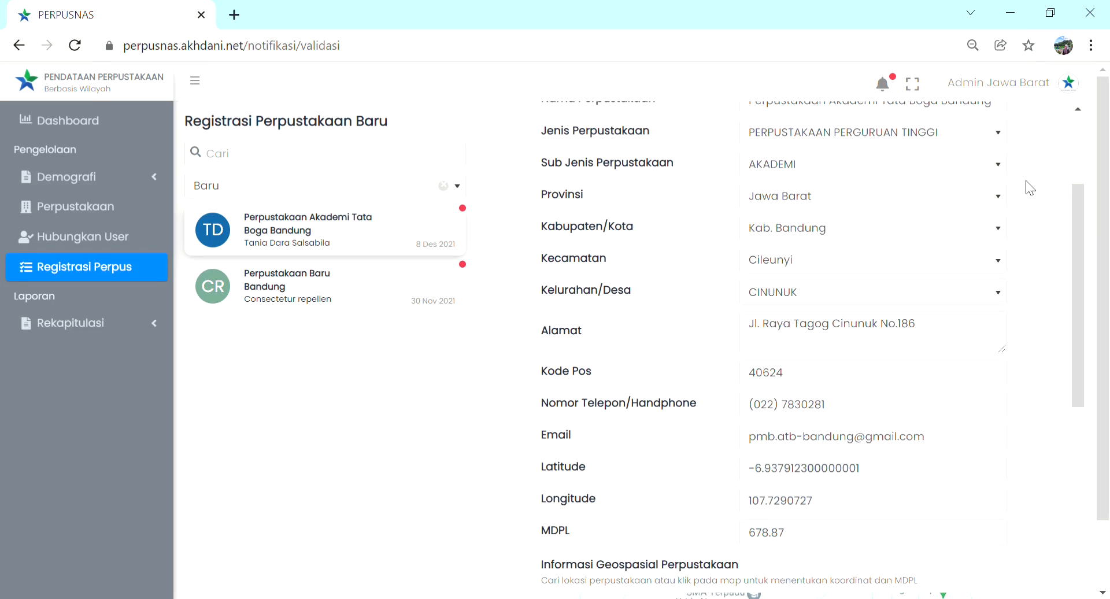
scroll(1027, 182, up, 2)
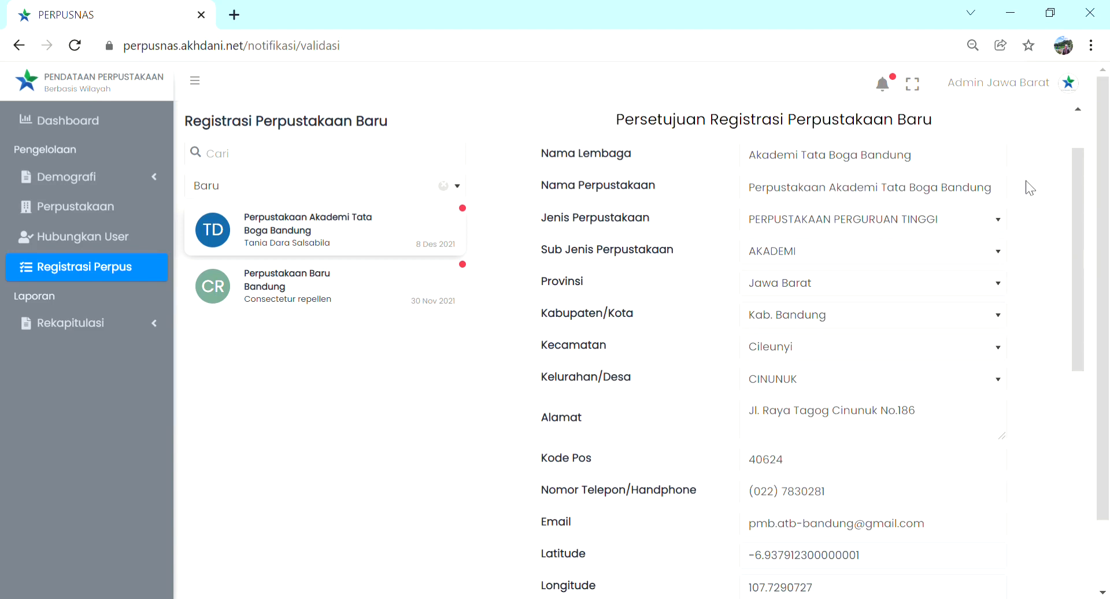
click(836, 472)
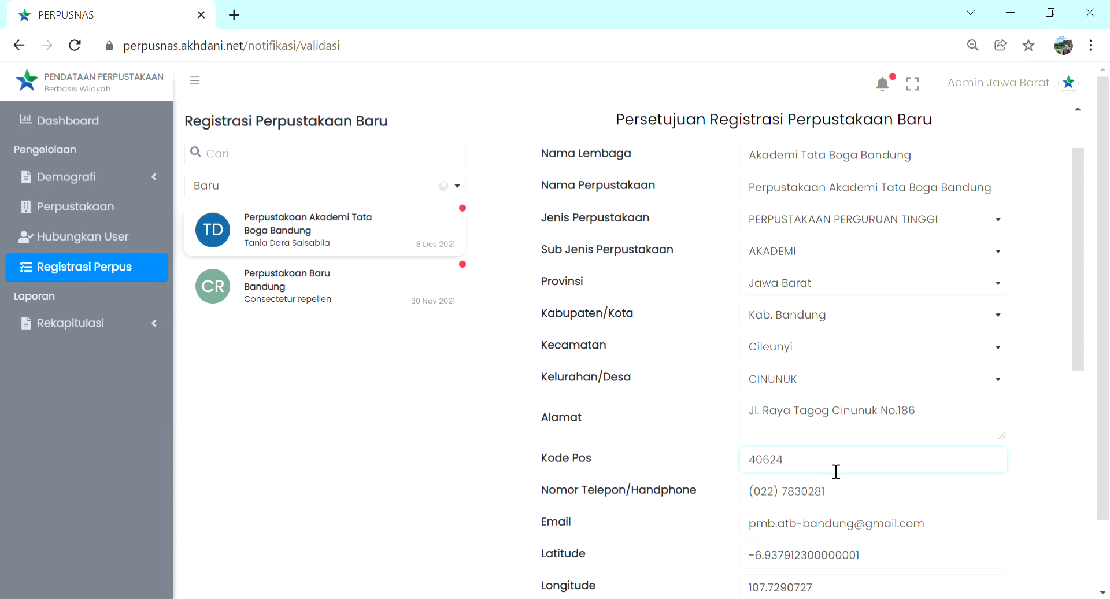
key(BackSpace)
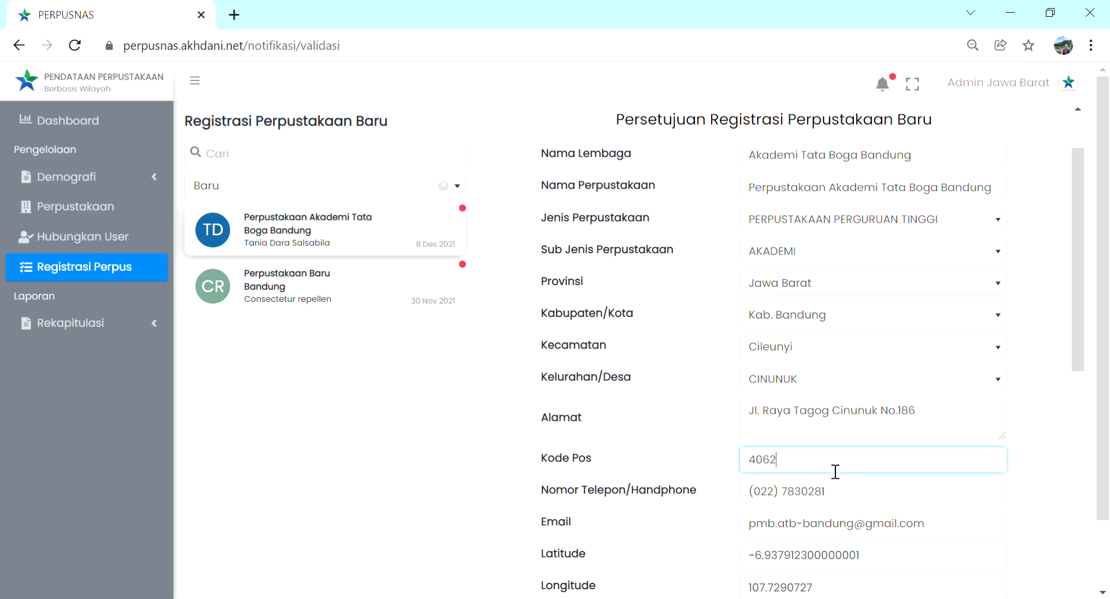
text(1)
scroll(836, 471, down, 5)
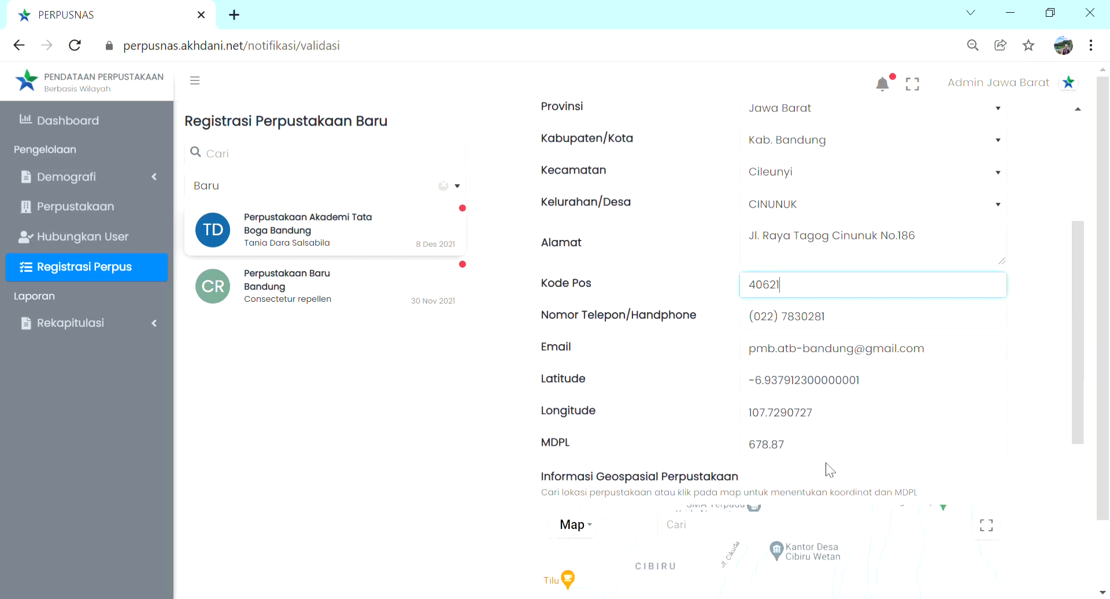
scroll(826, 463, down, 1)
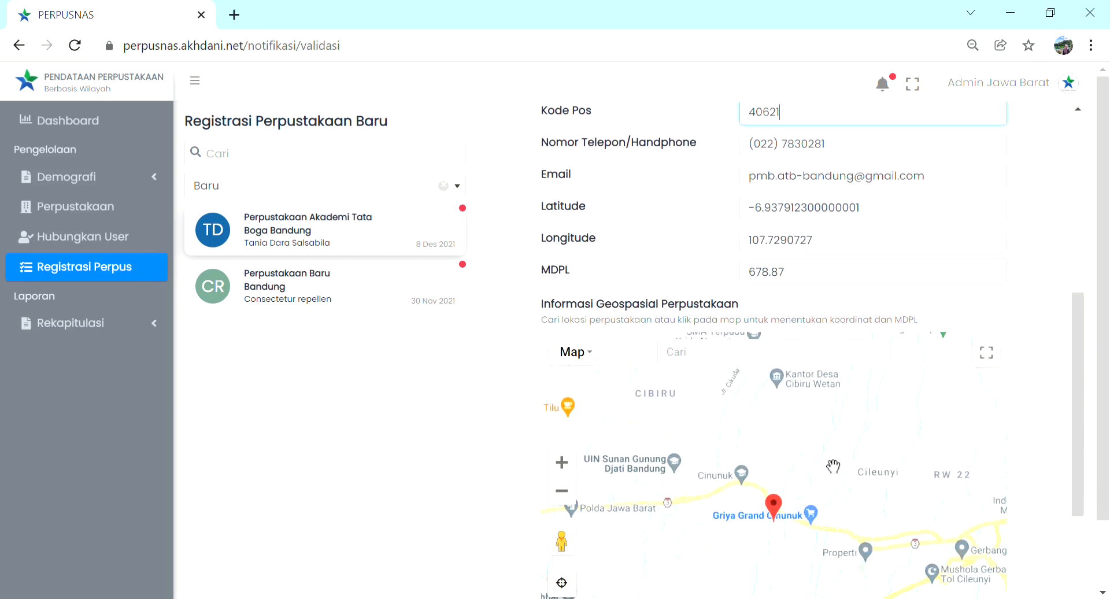
scroll(835, 466, down, 3)
scroll(835, 461, down, 2)
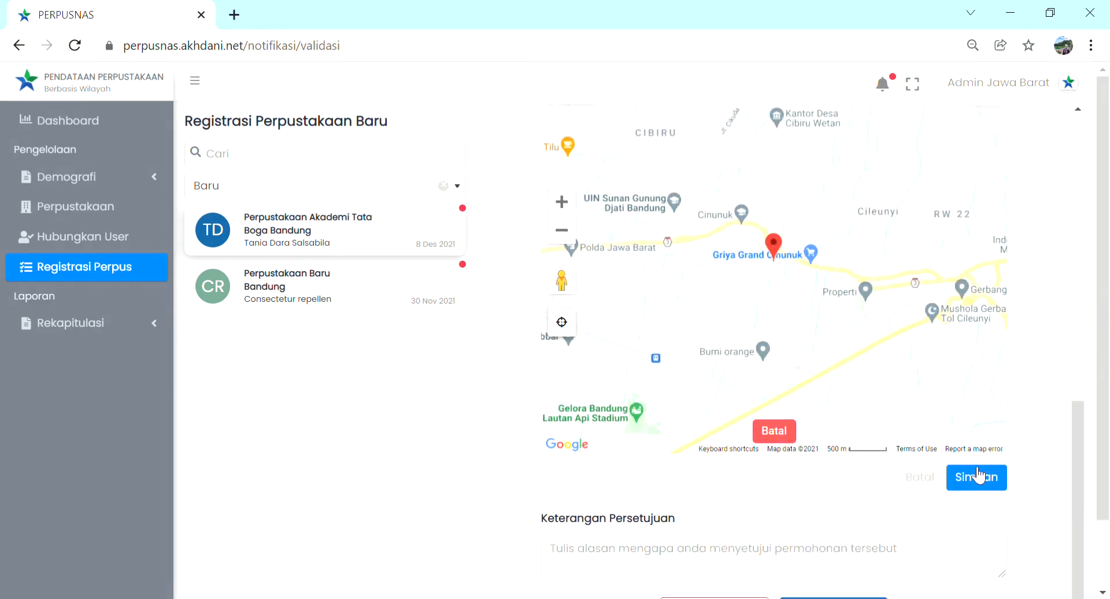
click(978, 477)
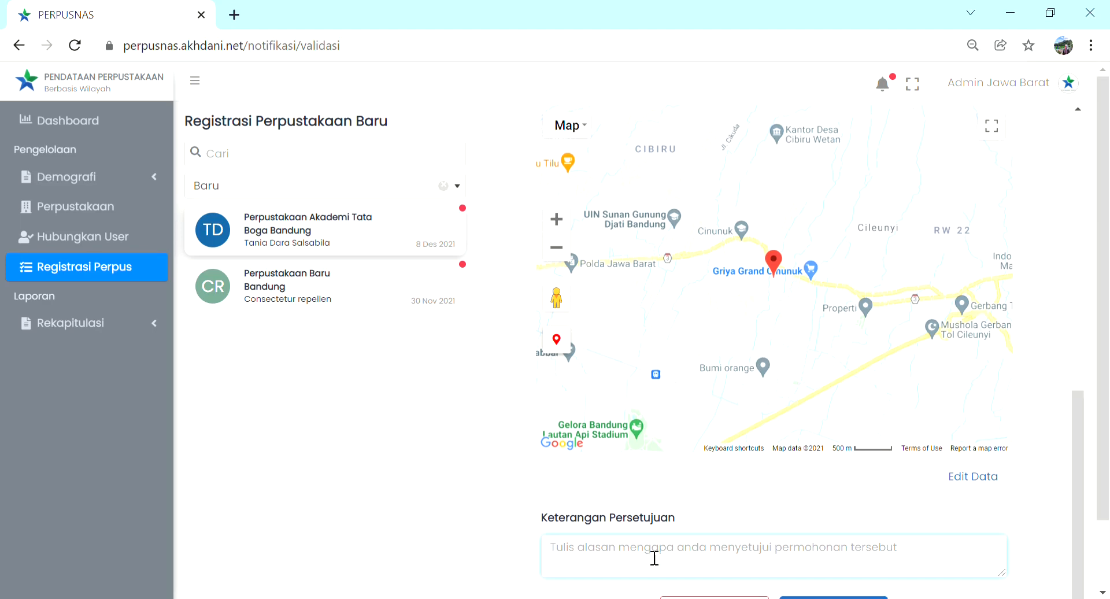
Step: Enter "Data sesuai, perpustakaan disetujui" as the approval note for the Perpustakaan Akademi Tata Boga Bandung registration
scroll(734, 506, down, 2)
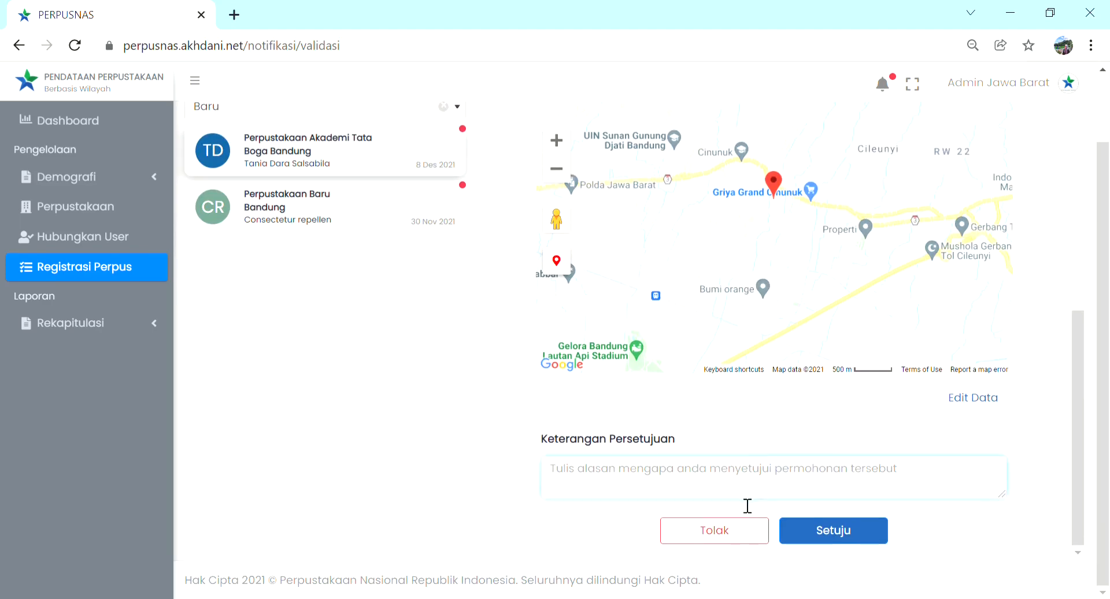
click(620, 480)
text(Data sesu)
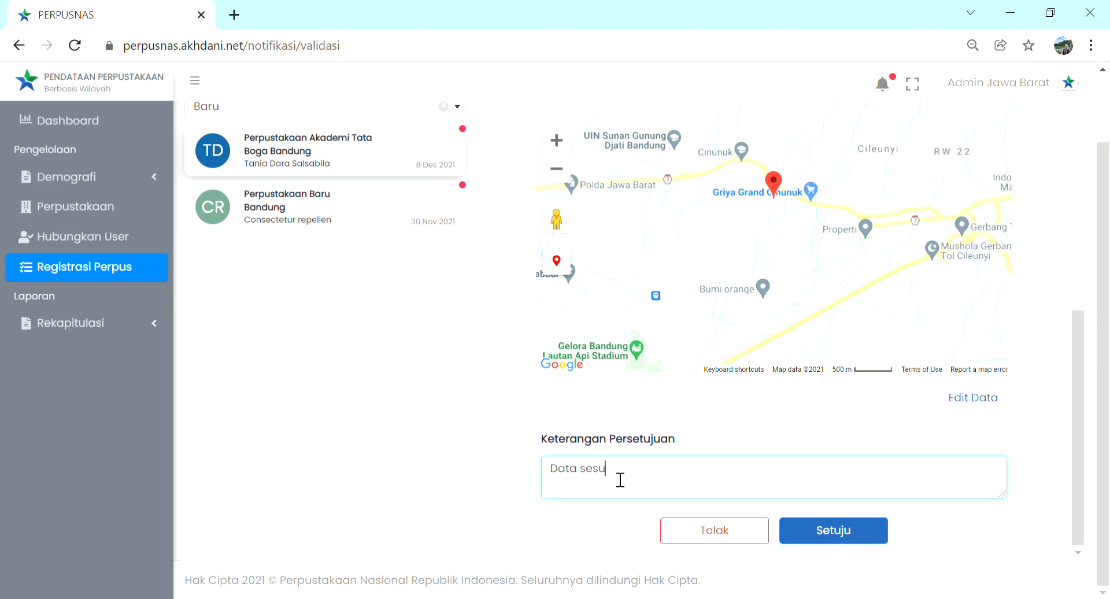
text(ai perpustakkan)
key(BackSpace)
key(BackSpace)
key(BackSpace)
key(BackSpace)
key(BackSpace)
key(BackSpace)
key(BackSpace)
key(BackSpace)
key(BackSpace)
key(BackSpace)
key(BackSpace)
key(BackSpace)
key(BackSpace)
key(BackSpace)
key(BackSpace)
key(BackSpace)
key(BackSpace)
key(BackSpace)
key(BackSpace)
key(BackSpace)
text(Data sesuai, perpustakaan )
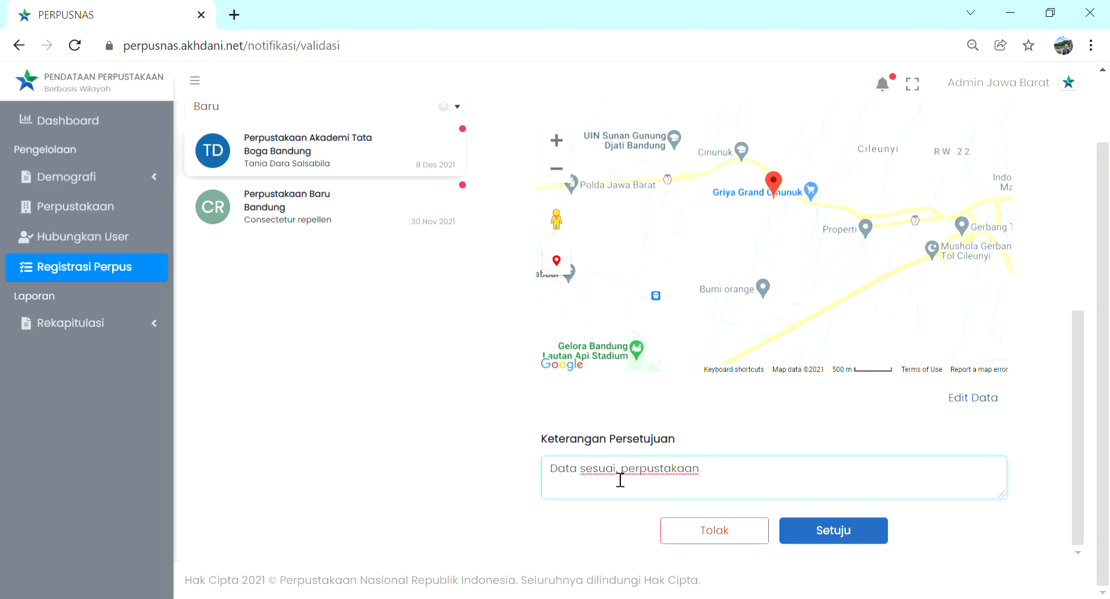
text(disetujui)
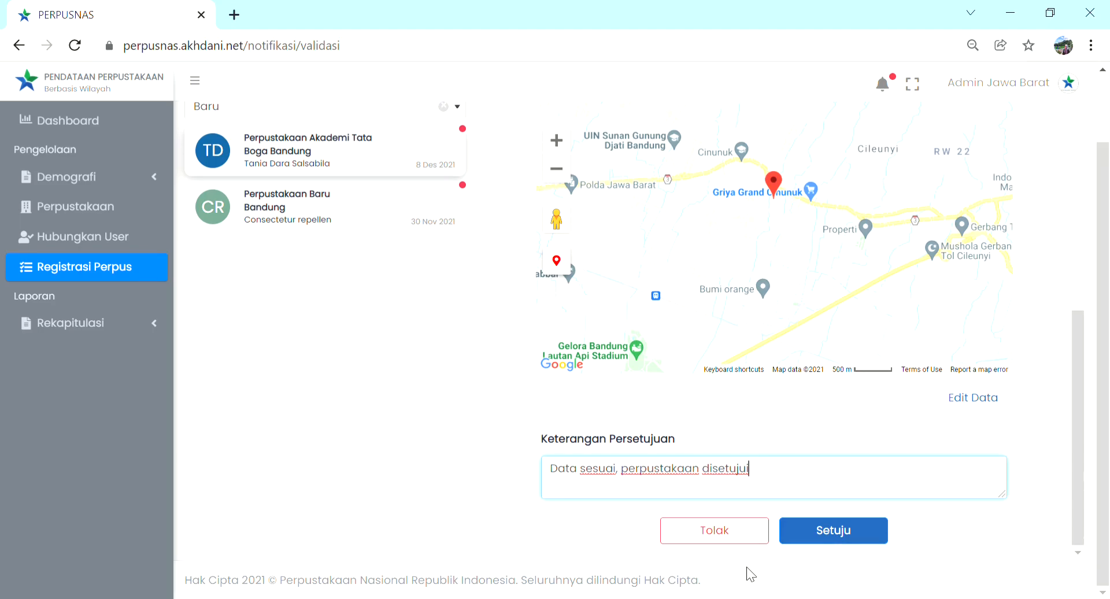
Step: Approve the Perpustakaan Akademi Tata Boga Bandung registration, confirm the approval, and close the notification e-mail in Gmail
click(860, 541)
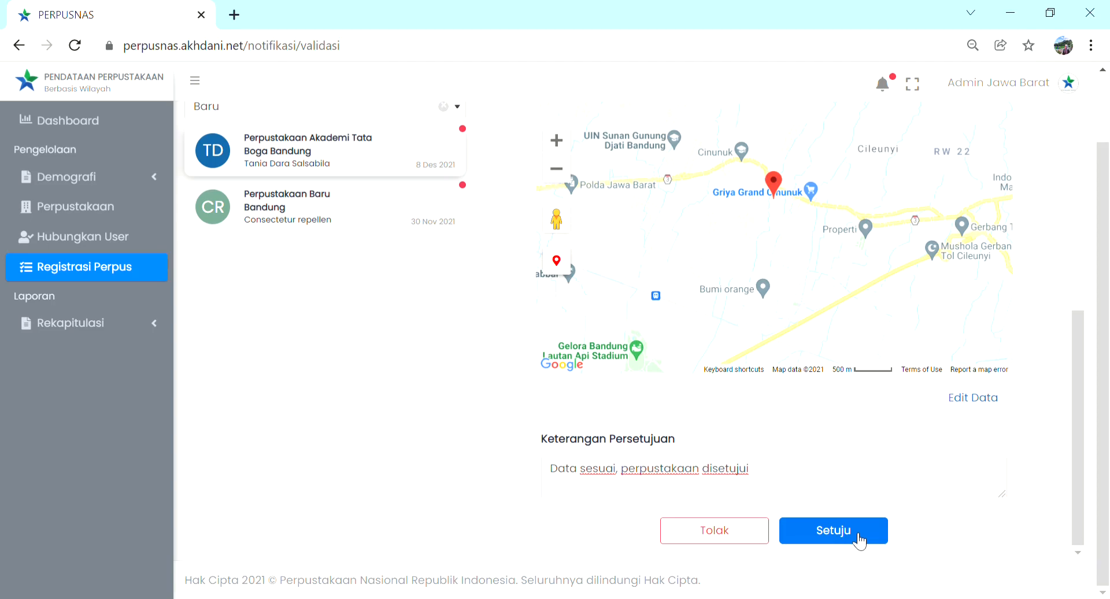
click(841, 536)
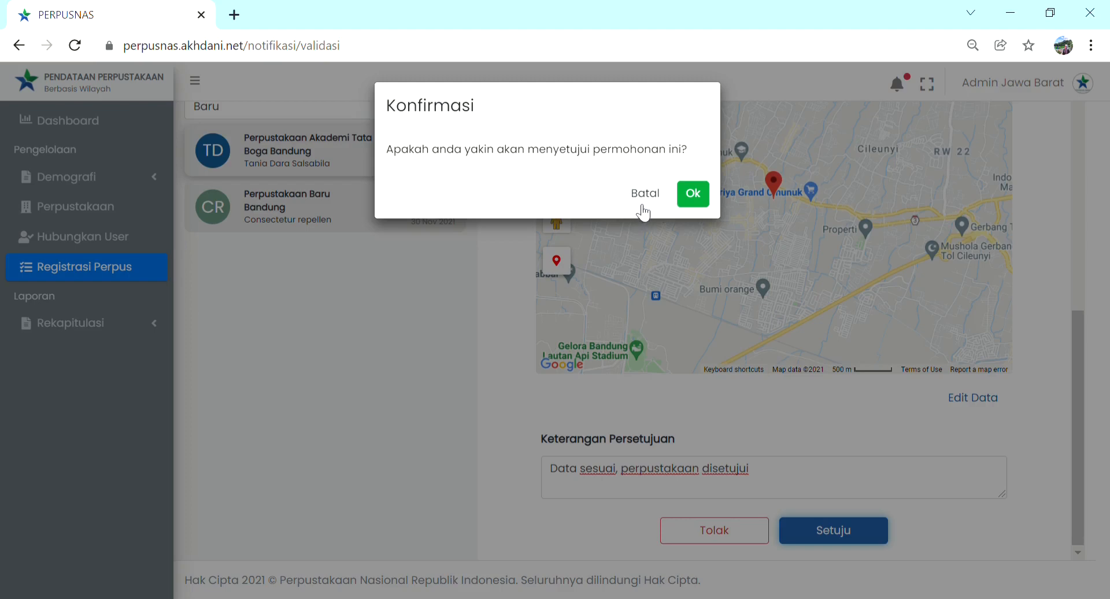
click(701, 199)
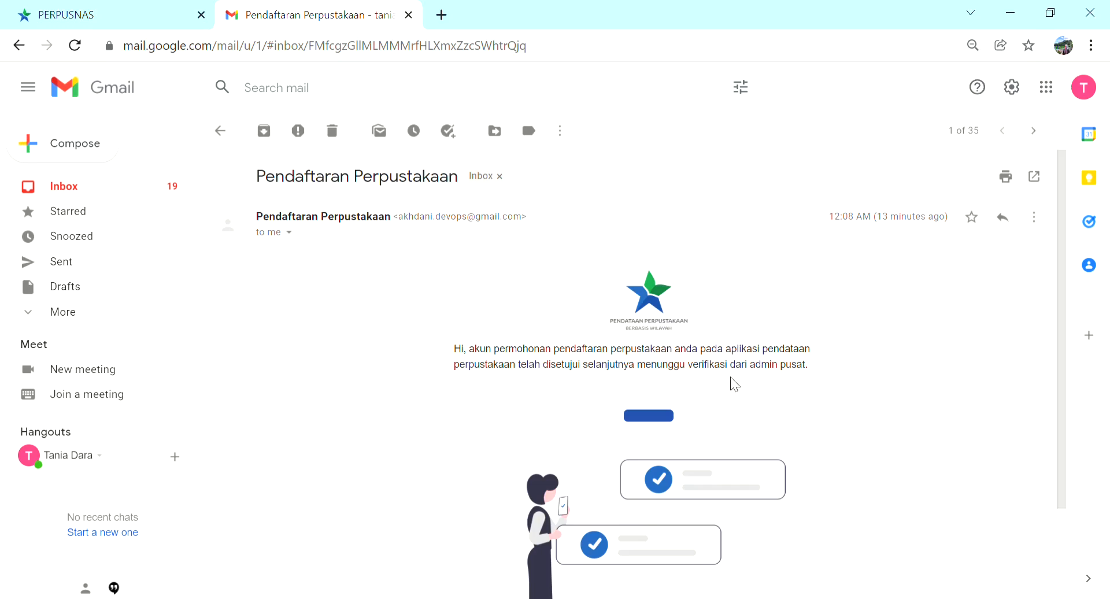
key(ctrl+w)
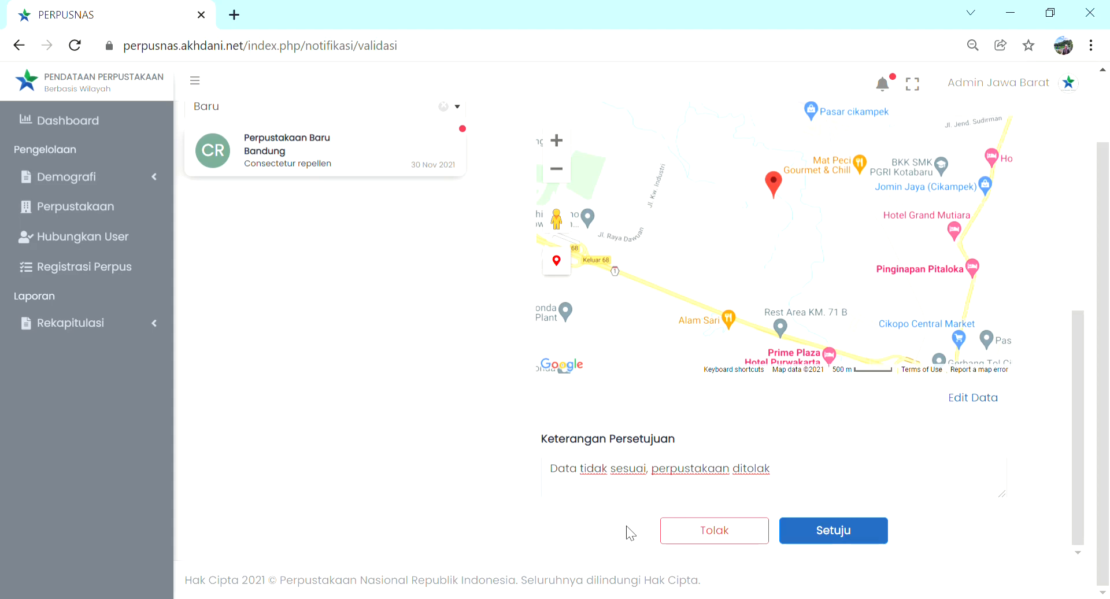
Step: Reject the Perpustakaan Baru Bandung registration with the note "Data tidak sesuai, perpustakaan ditolak" and confirm the rejection
click(679, 519)
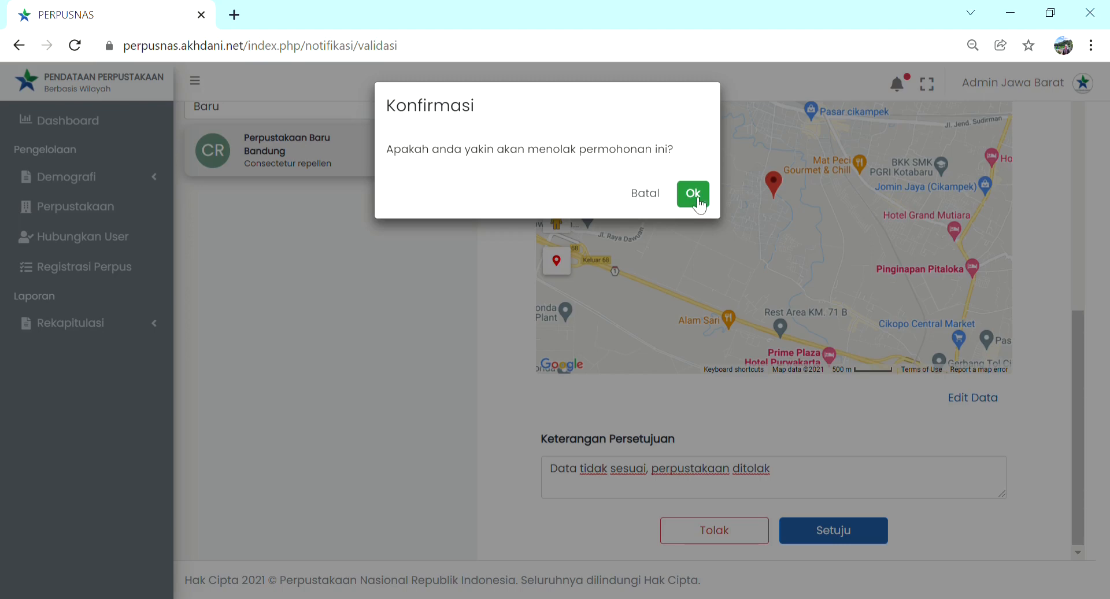
click(697, 197)
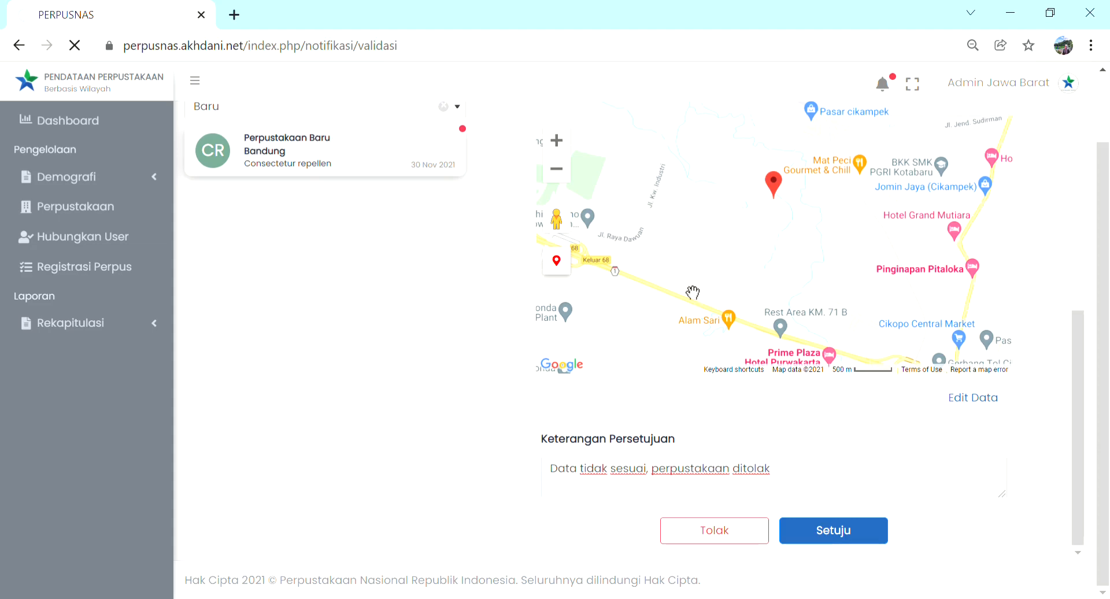
click(642, 492)
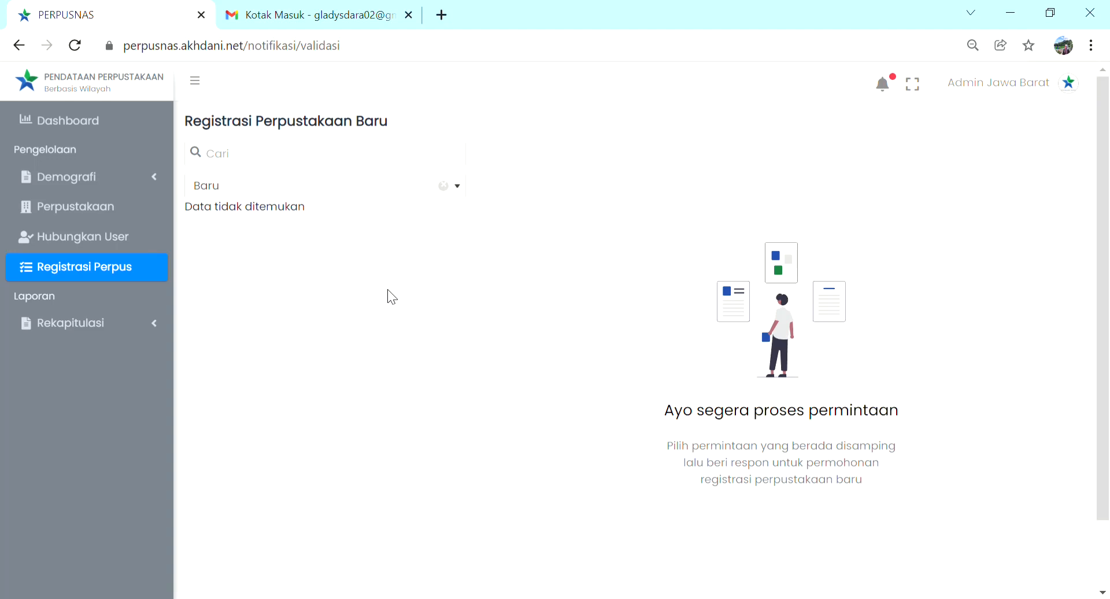
Step: Open the Rekapitulasi Jenis report by city and regency, export it to Excel, and open the downloaded file
click(159, 324)
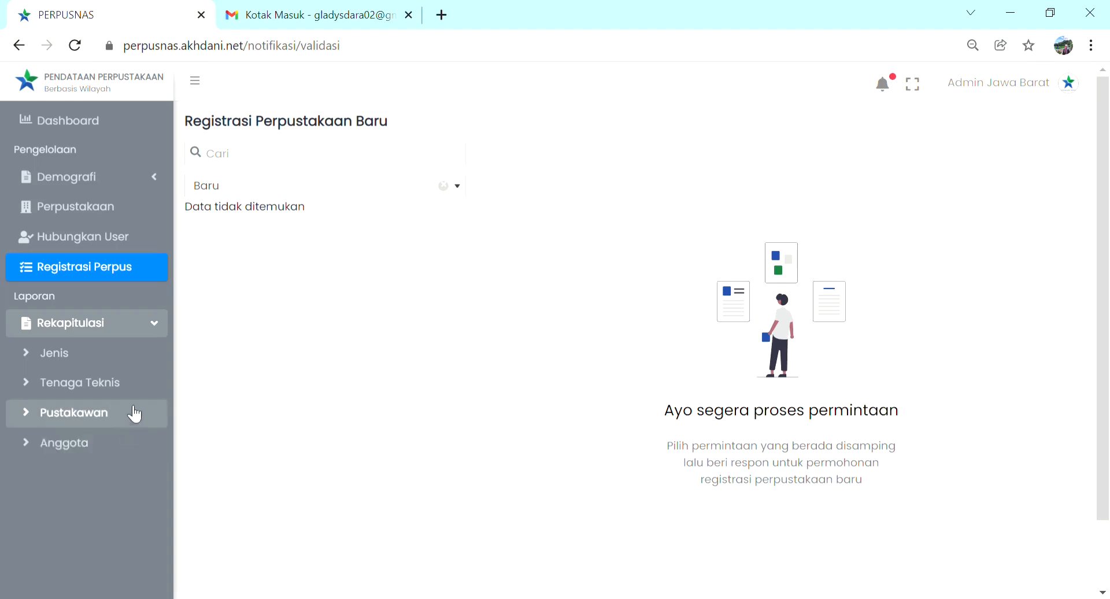
click(138, 365)
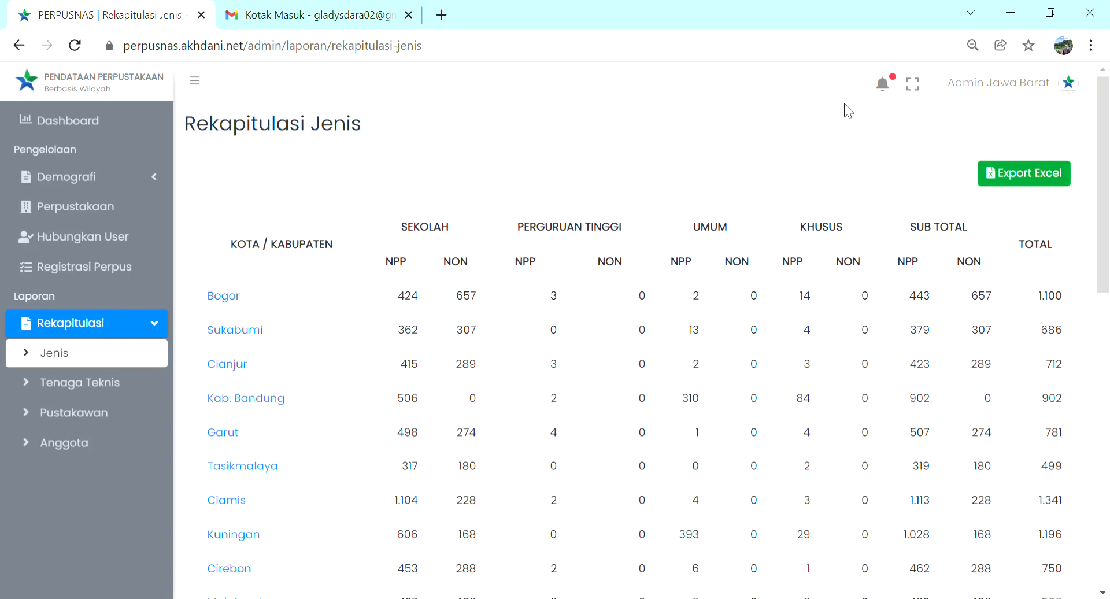
click(1035, 185)
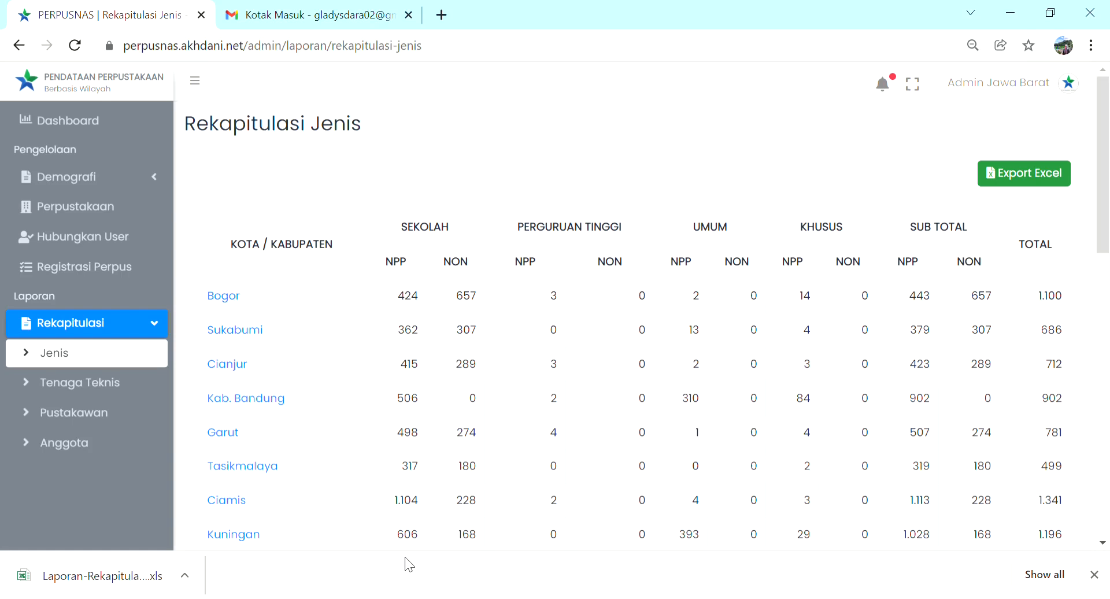
click(123, 573)
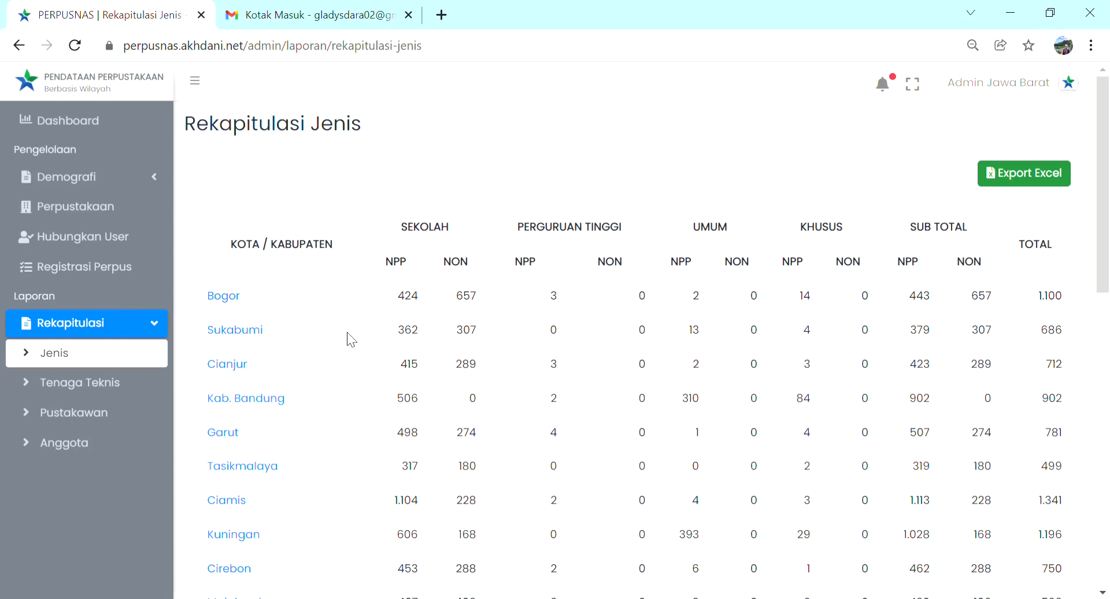
Step: Export the Kab. Bandung district breakdown of the Jenis report to Excel, view the downloaded file, and return to the browser
scroll(351, 340, down, 1)
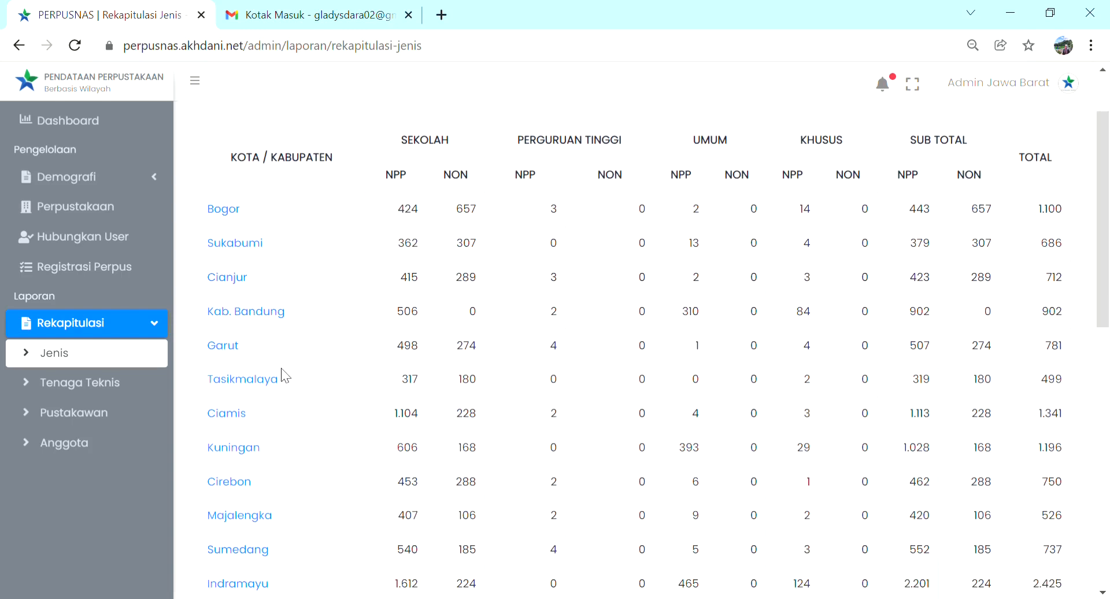
click(264, 319)
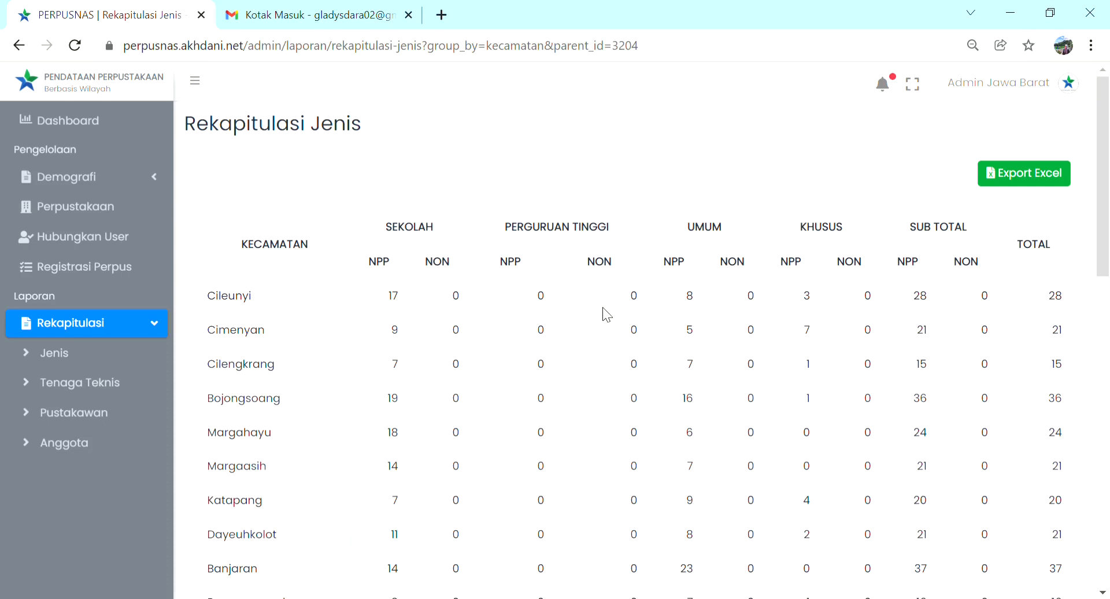
click(1041, 183)
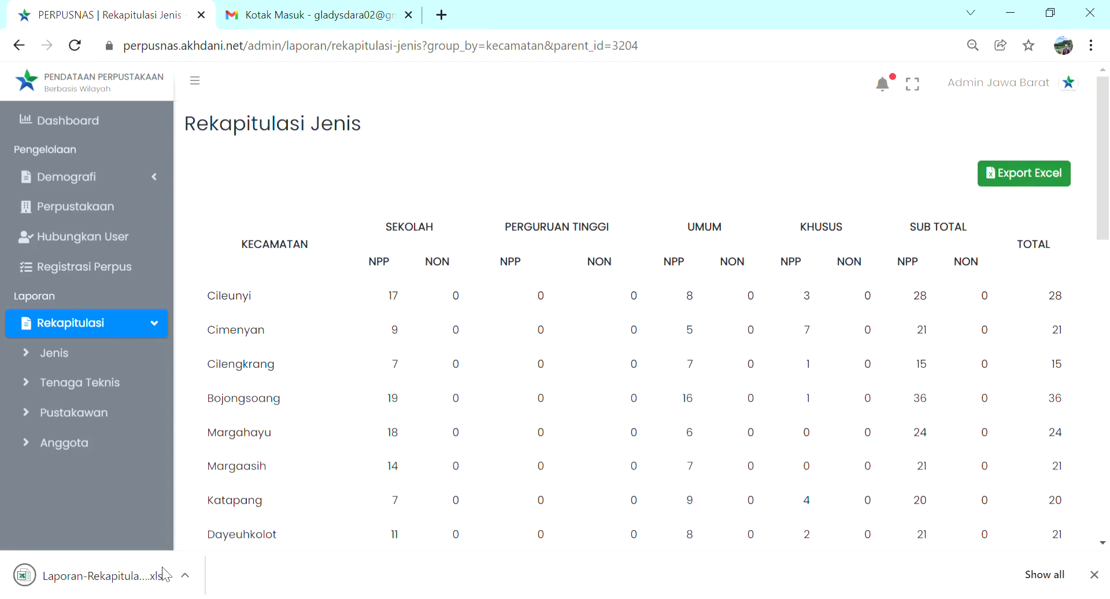
click(122, 574)
click(124, 578)
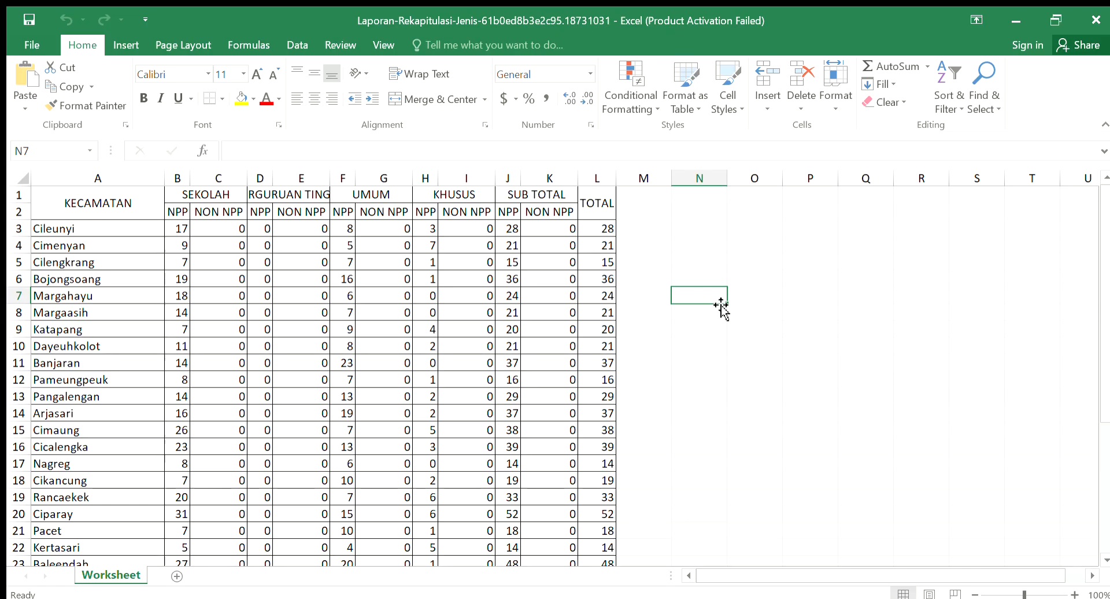
key(alt+Tab)
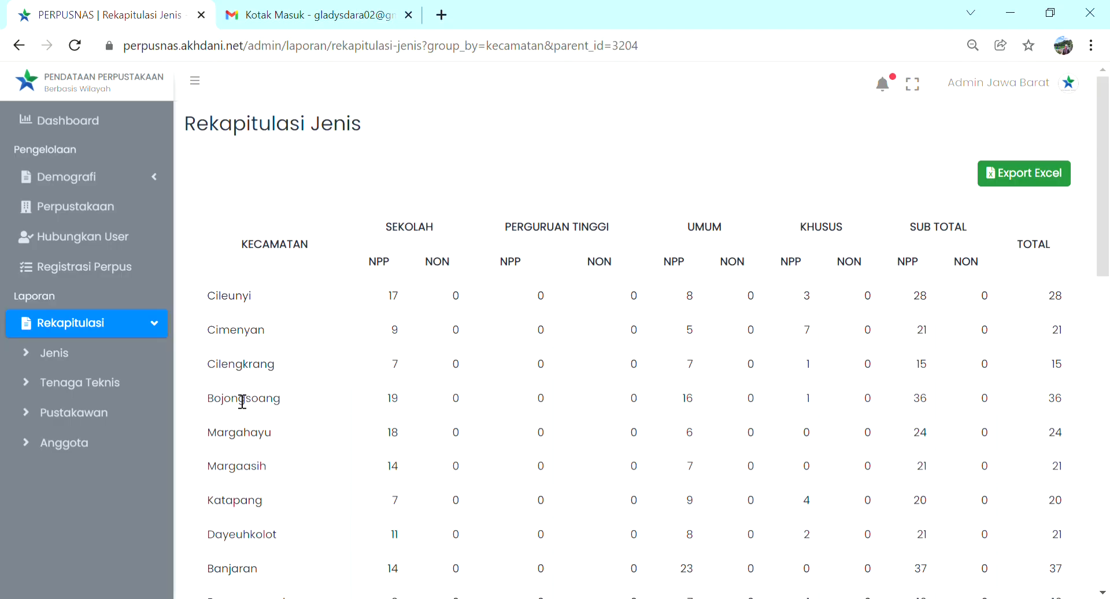
Step: Open the Rekapitulasi Tenaga Teknis report, export it to Excel, and open the downloaded file
click(138, 386)
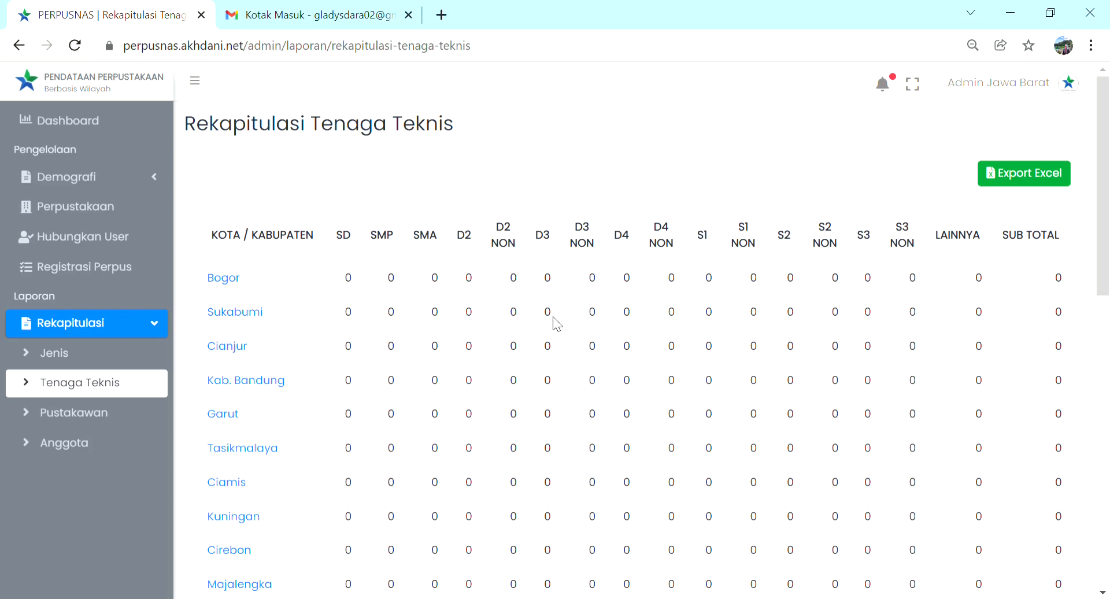
click(1027, 184)
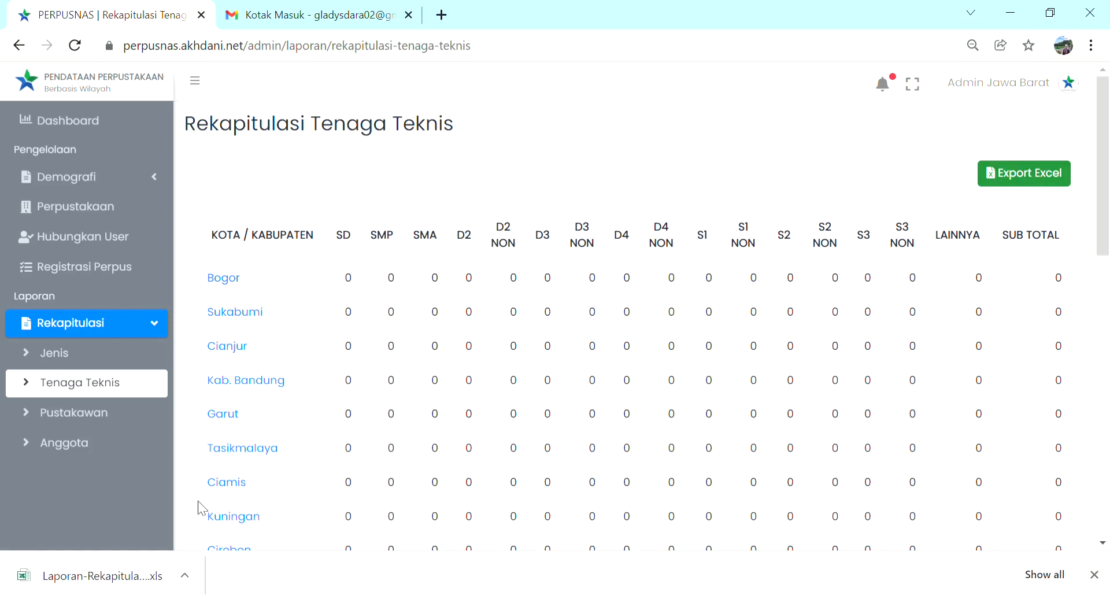
click(102, 580)
Step: Show the Kota Bandung district breakdown of the Tenaga Teknis report, export it to Excel, and open the downloaded file
scroll(250, 293, down, 9)
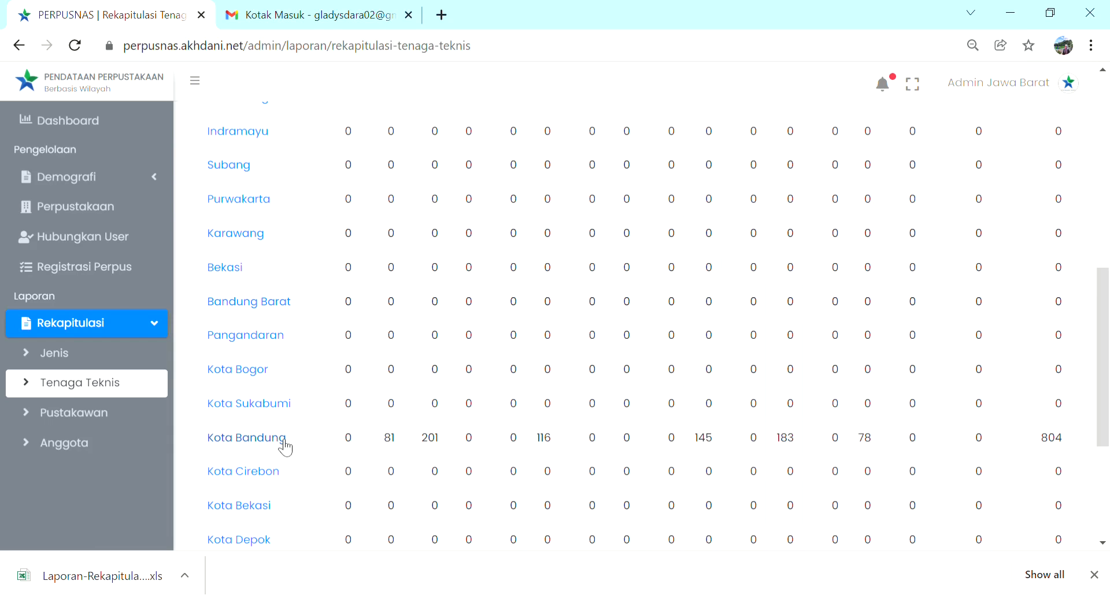
click(284, 443)
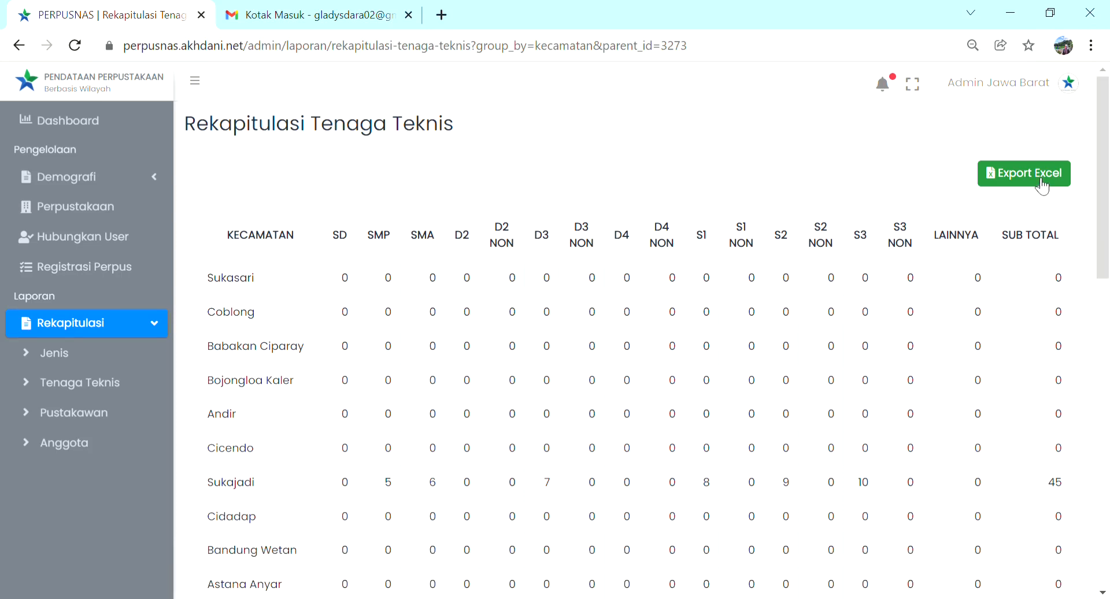
click(1044, 185)
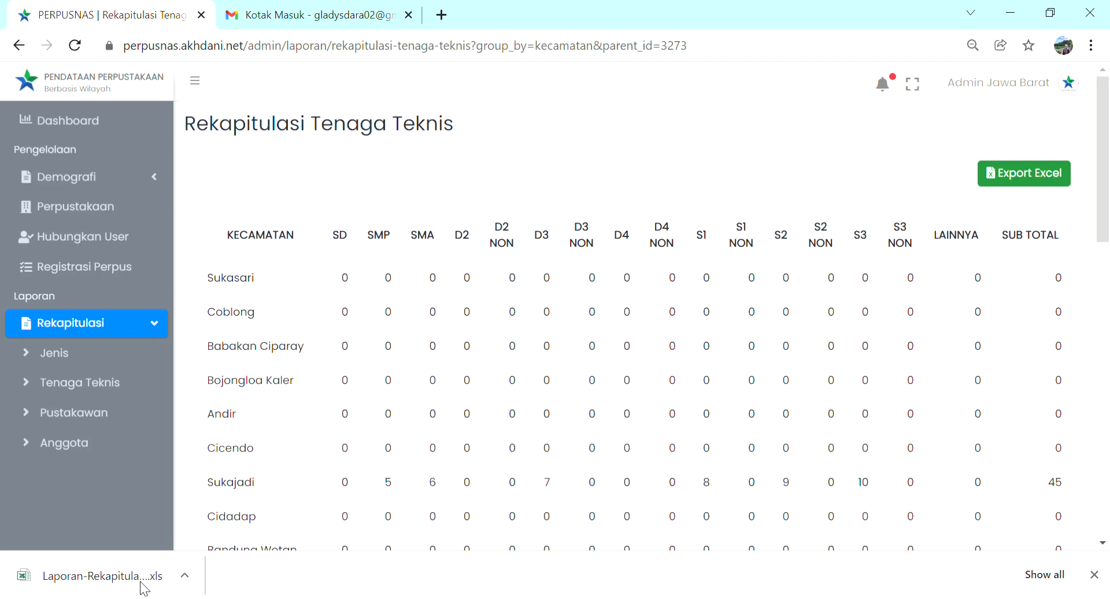
click(144, 589)
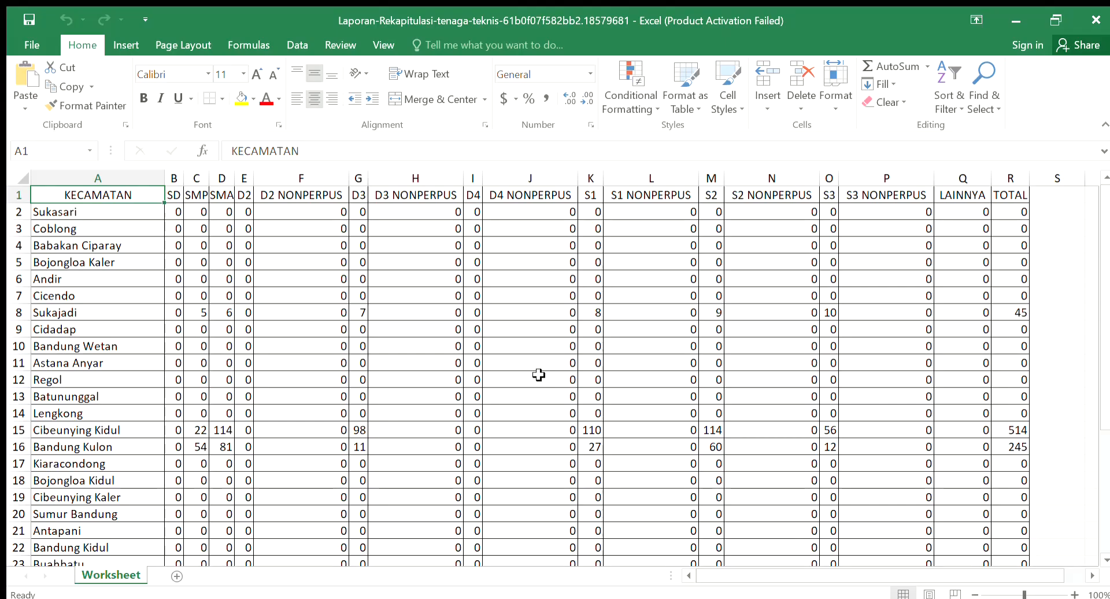